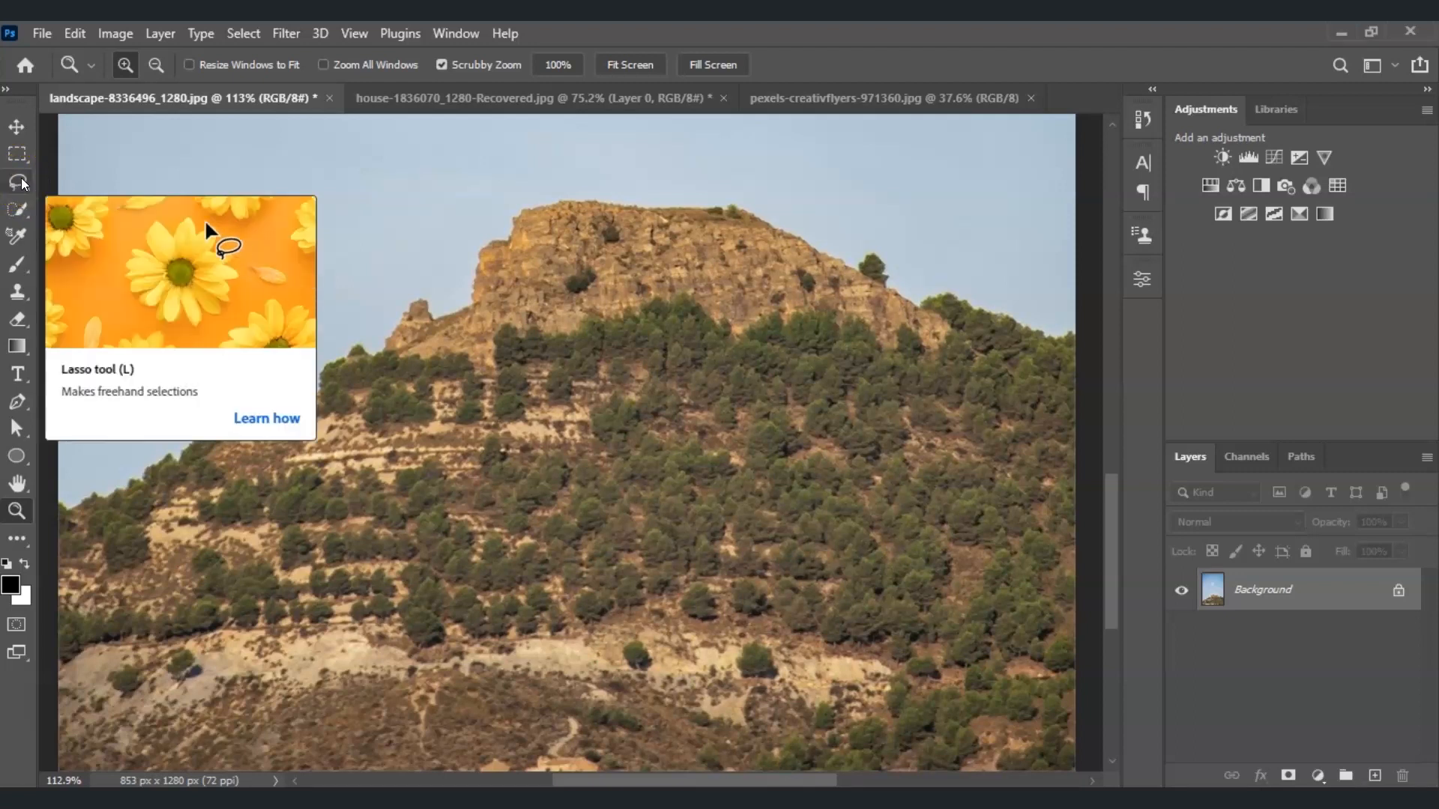
Activate the freehand Lasso tool for the landscape image
{"action": "left_click", "coordinate": [20, 182]}
{"action": "right_click", "coordinate": [20, 182]}
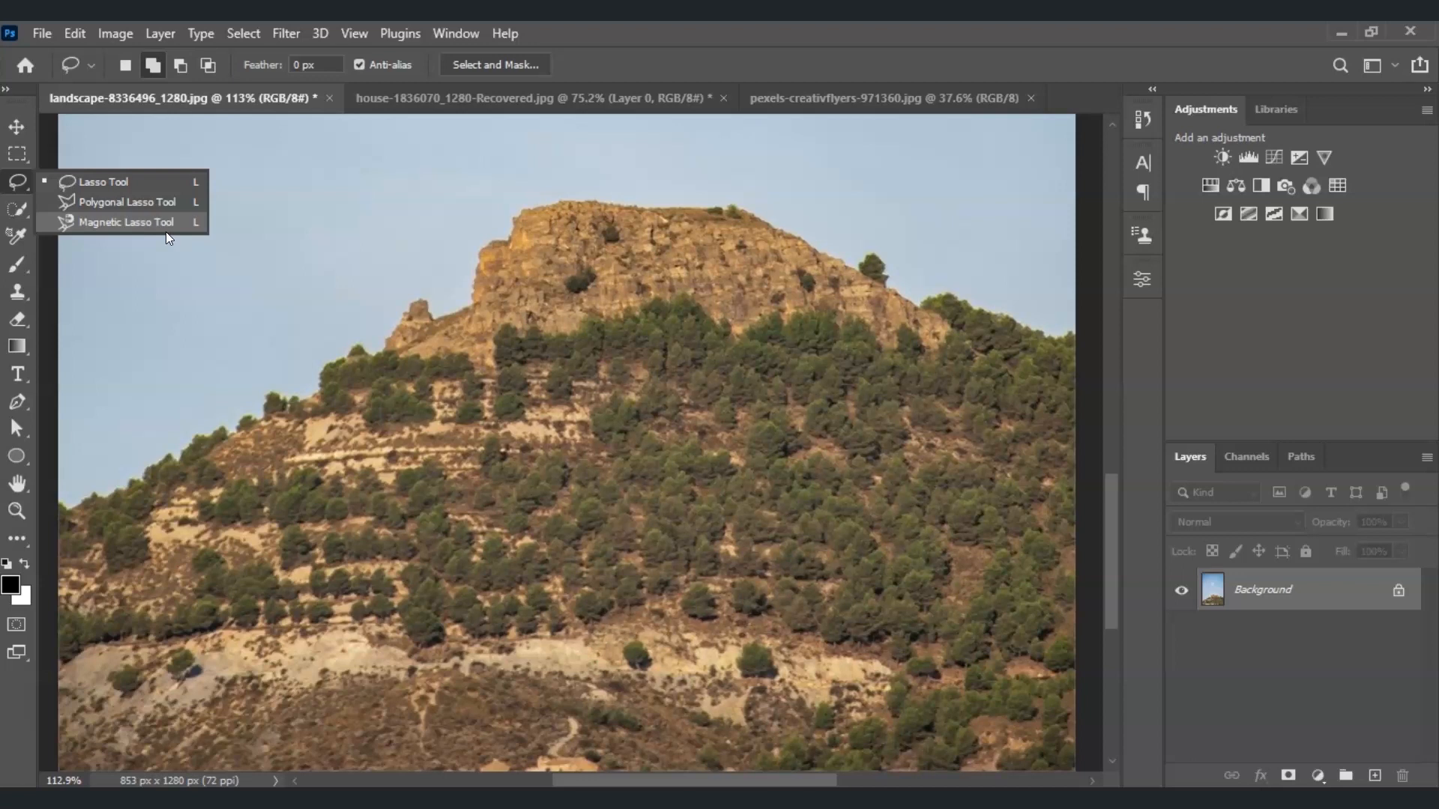
{"action": "key", "text": "Escape"}
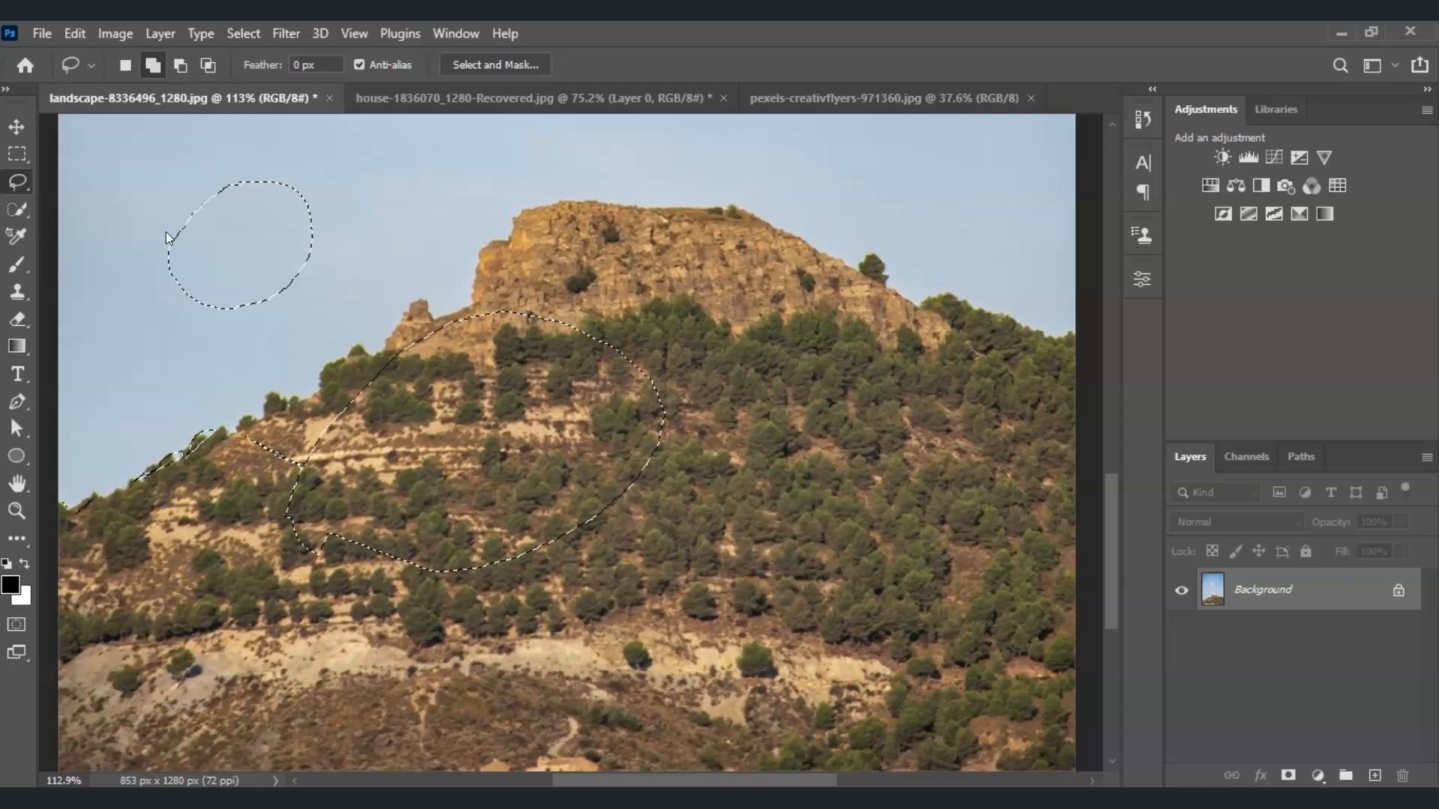
{"action": "mouse_move", "coordinate": [384, 236]}
{"action": "left_mouse_down"}
{"action": "mouse_move", "coordinate": [517, 195]}
{"action": "mouse_move", "coordinate": [926, 238]}
{"action": "mouse_move", "coordinate": [956, 264]}
{"action": "mouse_move", "coordinate": [962, 313]}
{"action": "mouse_move", "coordinate": [921, 393]}
{"action": "mouse_move", "coordinate": [916, 521]}
{"action": "mouse_move", "coordinate": [881, 591]}
{"action": "mouse_move", "coordinate": [516, 602]}
{"action": "left_mouse_up"}
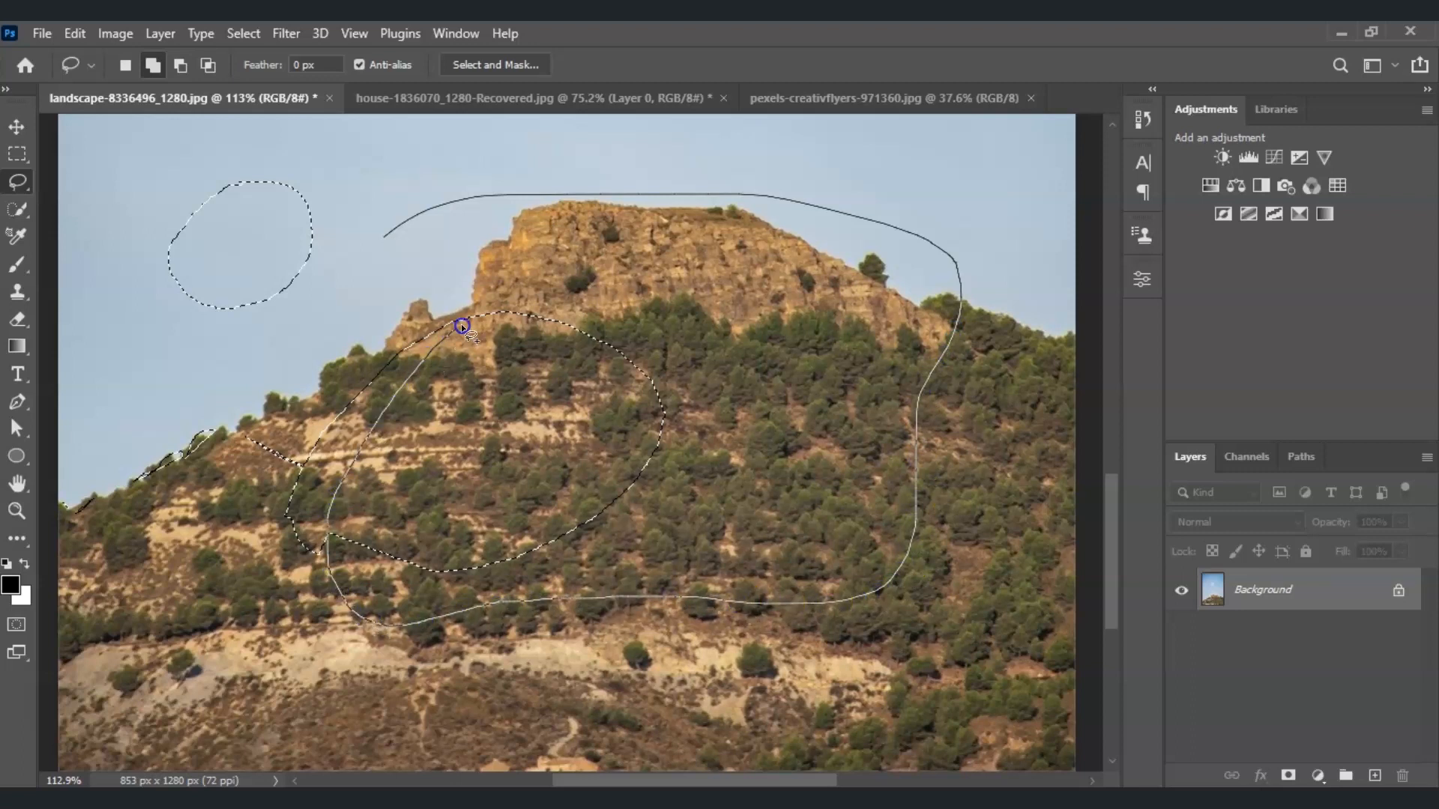
{"action": "left_click_drag", "start_coordinate": [516, 304], "coordinate": [607, 273]}
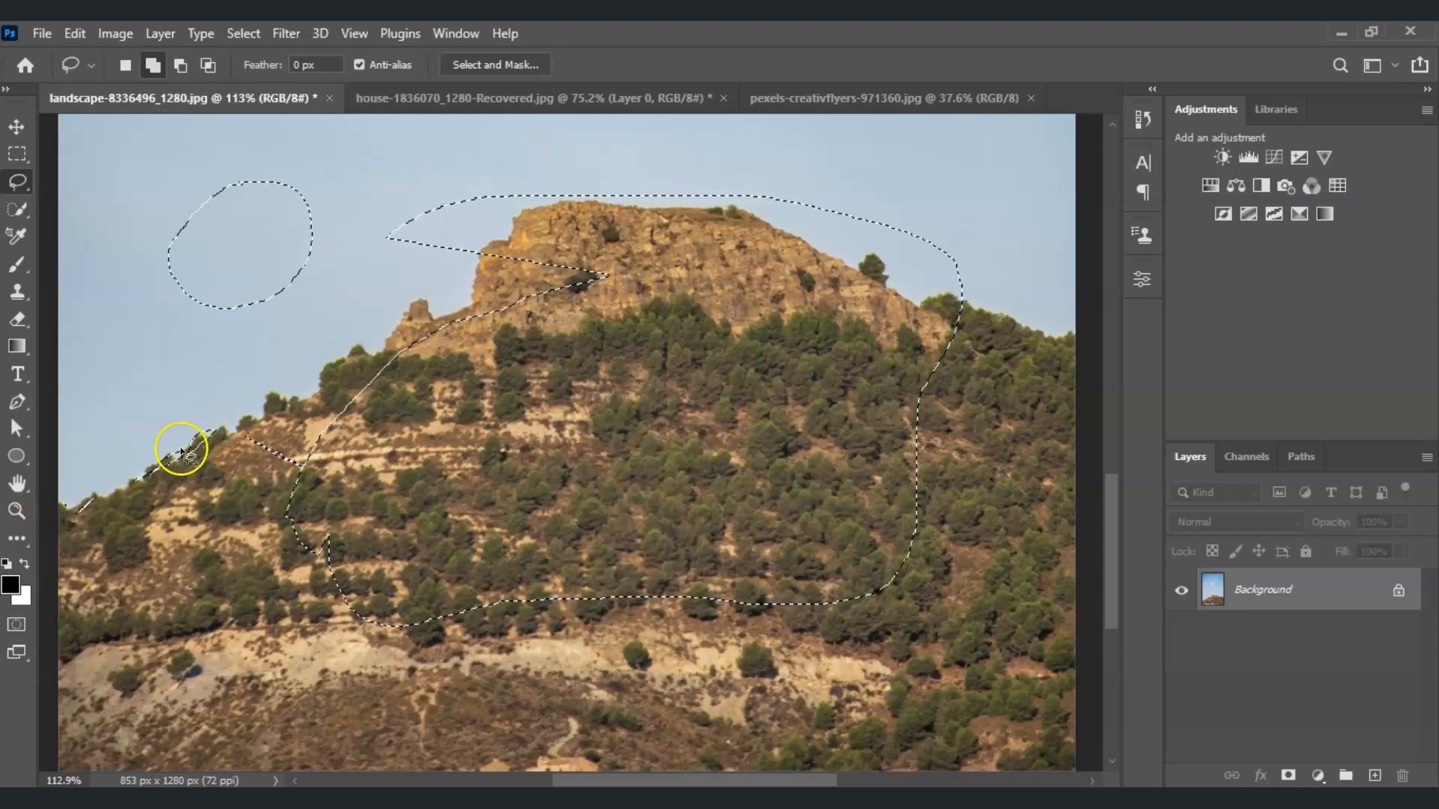
{"action": "mouse_move", "coordinate": [141, 446]}
{"action": "left_mouse_down"}
{"action": "mouse_move", "coordinate": [681, 192]}
{"action": "mouse_move", "coordinate": [1070, 330]}
{"action": "mouse_move", "coordinate": [1049, 772]}
{"action": "mouse_move", "coordinate": [82, 772]}
{"action": "left_mouse_up"}
{"action": "key", "text": "Escape"}
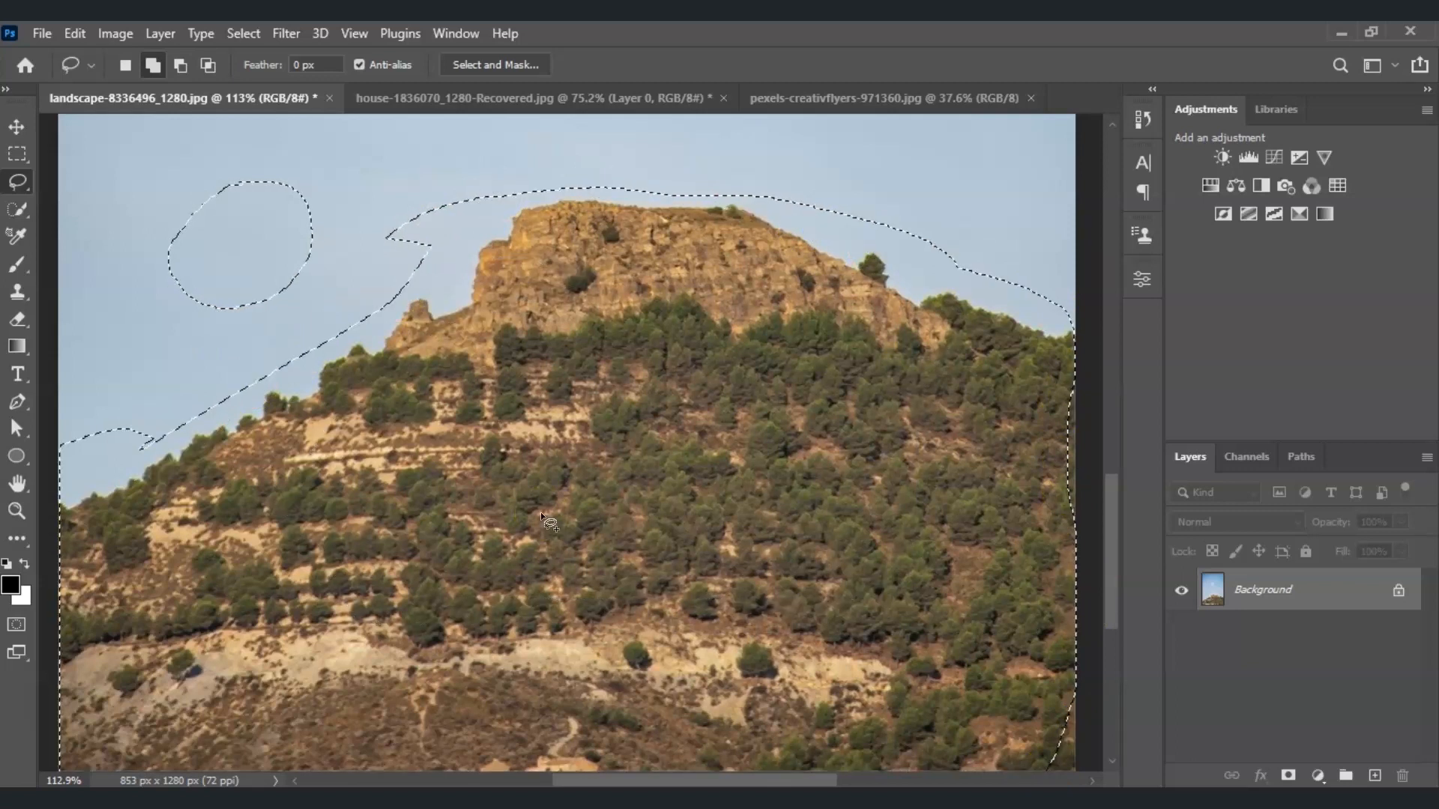
{"action": "key", "text": "ctrl+z"}
{"action": "key", "text": "ctrl+z"}
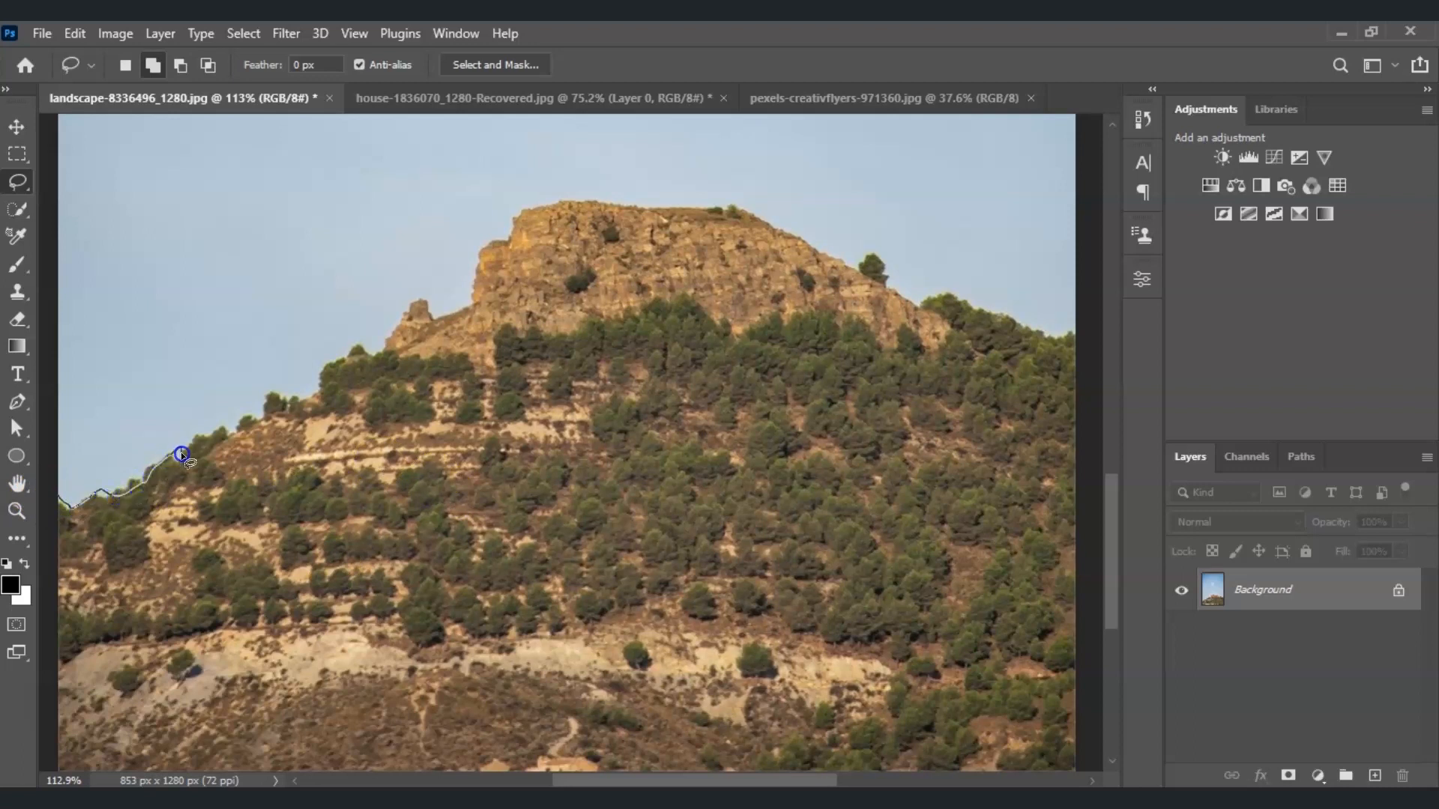
Draw a freehand selection around the mountain, following its ridge line and enclosing the slope down to the image edges
{"action": "left_click_drag", "start_coordinate": [208, 433], "coordinate": [232, 429]}
{"action": "mouse_move", "coordinate": [417, 302]}
{"action": "left_mouse_down"}
{"action": "mouse_move", "coordinate": [463, 312]}
{"action": "mouse_move", "coordinate": [509, 246]}
{"action": "mouse_move", "coordinate": [634, 199]}
{"action": "mouse_move", "coordinate": [744, 214]}
{"action": "left_mouse_up"}
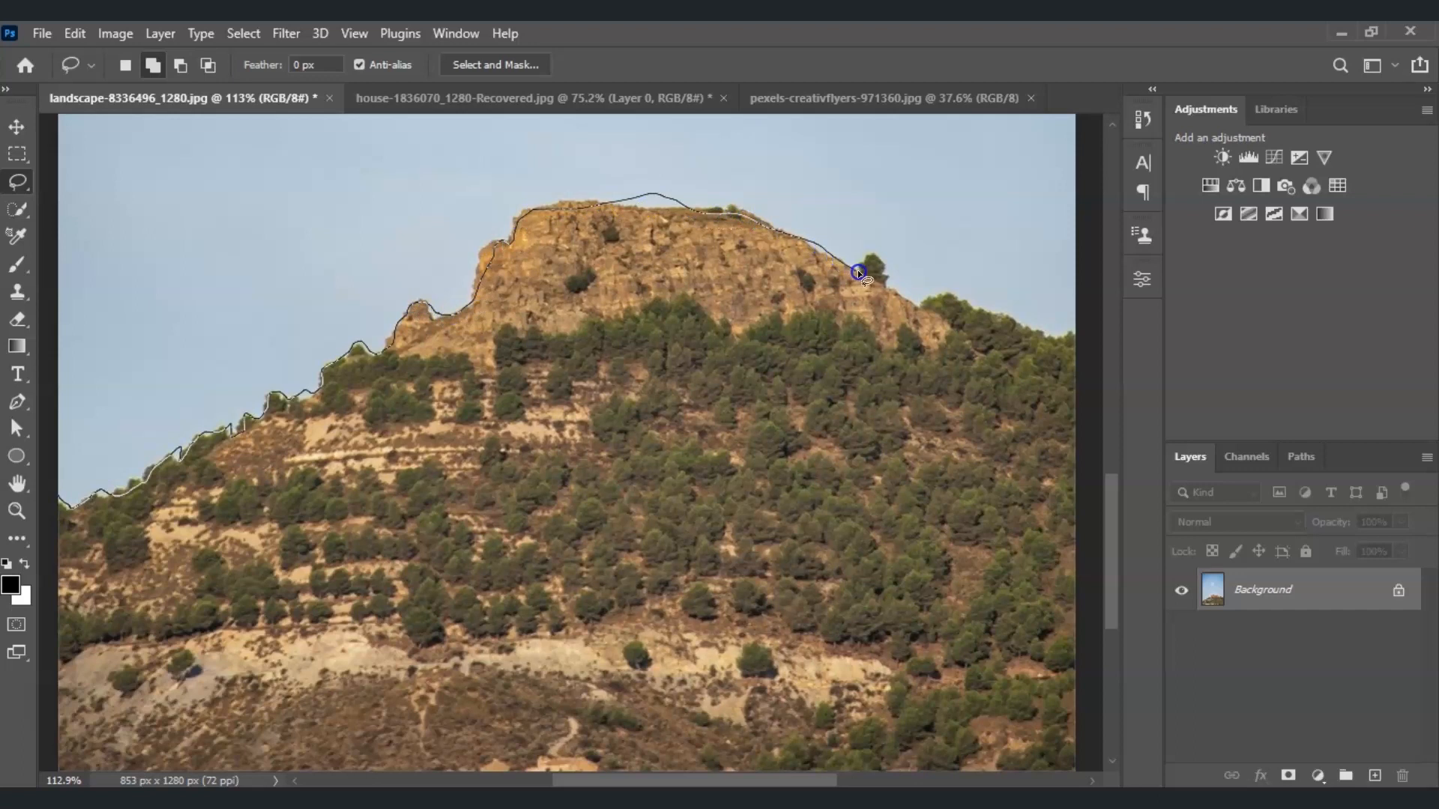
{"action": "mouse_move", "coordinate": [892, 265]}
{"action": "left_mouse_down"}
{"action": "mouse_move", "coordinate": [1083, 333]}
{"action": "mouse_move", "coordinate": [1083, 780]}
{"action": "mouse_move", "coordinate": [57, 779]}
{"action": "mouse_move", "coordinate": [13, 501]}
{"action": "left_mouse_up"}
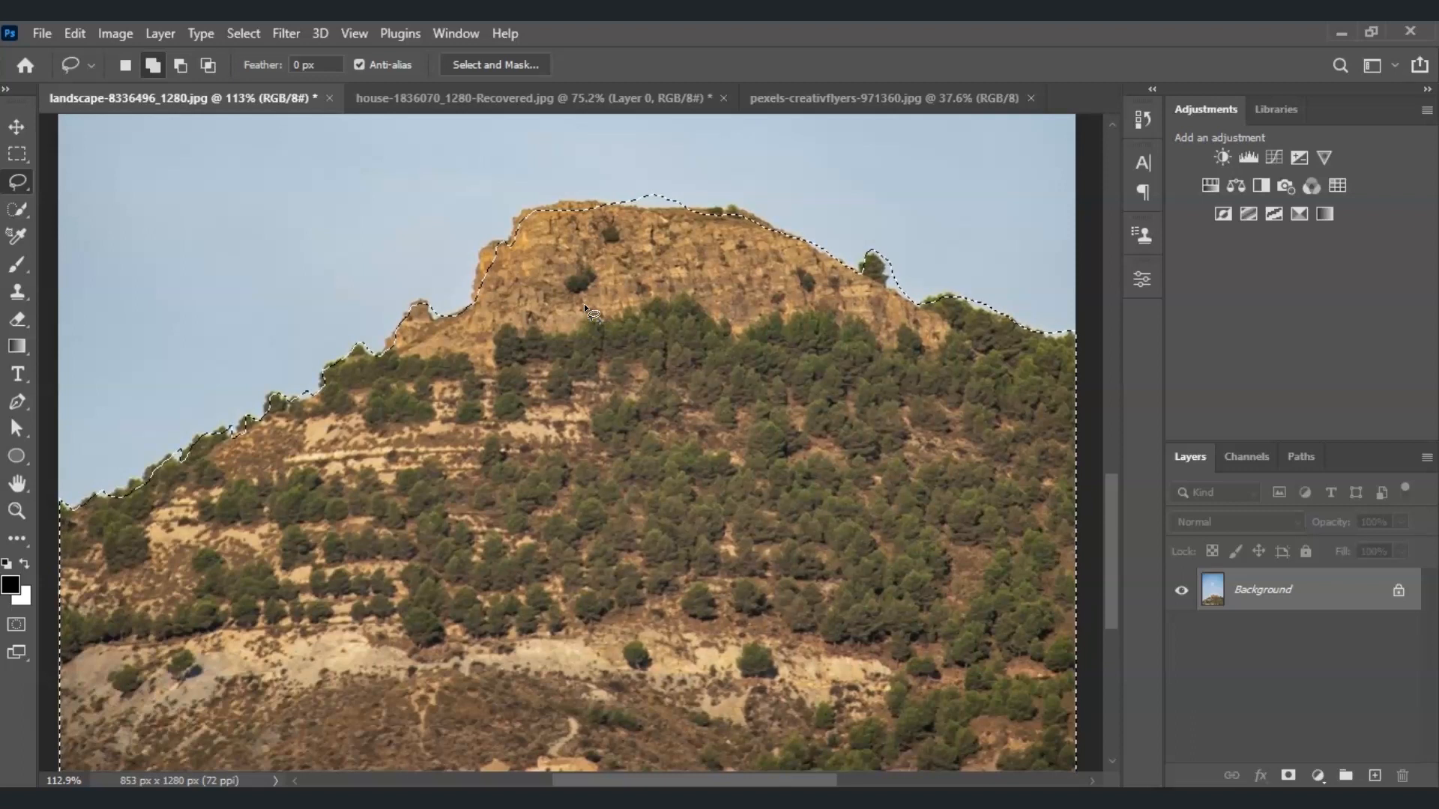
{"action": "mouse_move", "coordinate": [583, 303]}
{"action": "left_mouse_down"}
{"action": "mouse_move", "coordinate": [701, 296]}
{"action": "mouse_move", "coordinate": [645, 255]}
{"action": "mouse_move", "coordinate": [631, 184]}
{"action": "mouse_move", "coordinate": [672, 190]}
{"action": "left_mouse_up"}
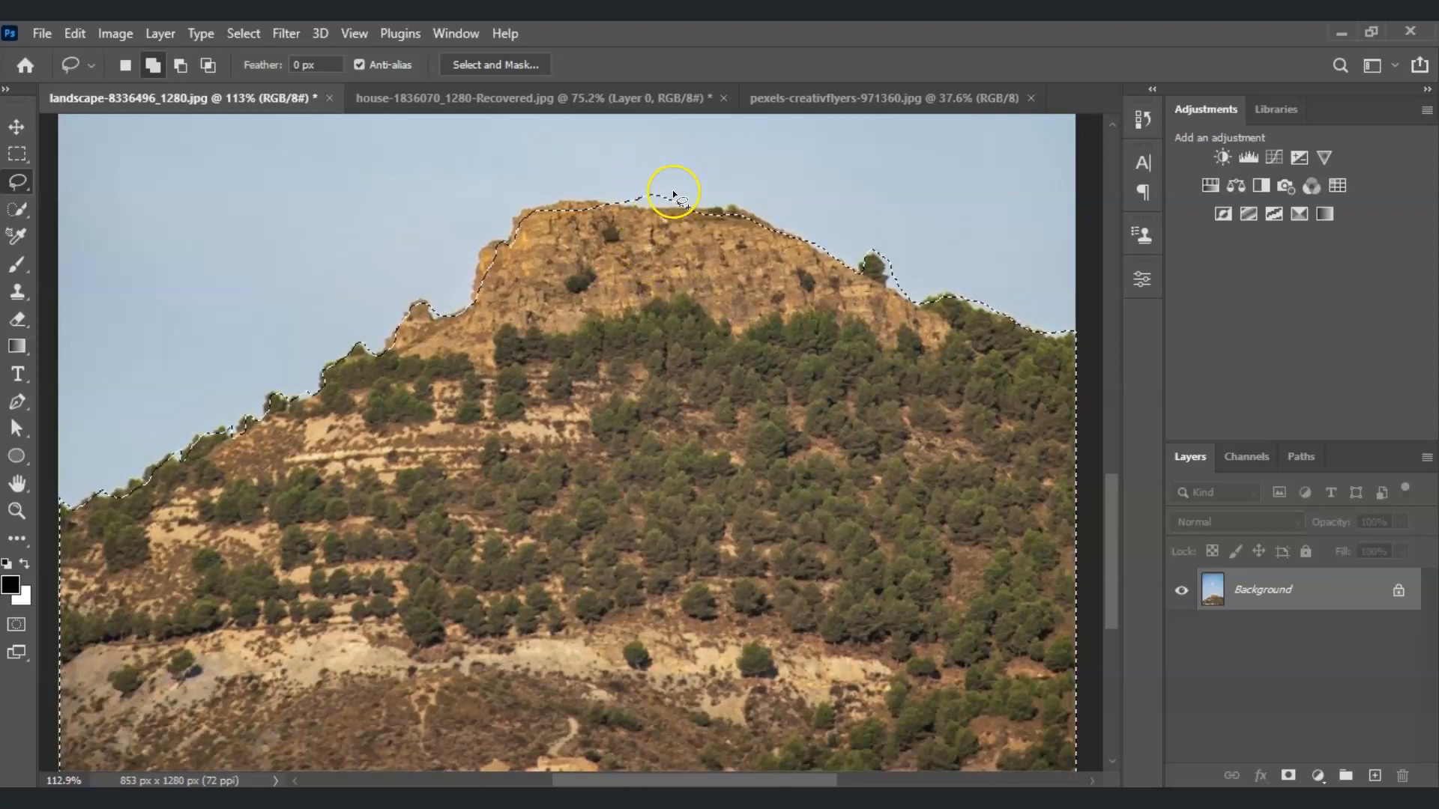
{"action": "mouse_move", "coordinate": [452, 343]}
{"action": "left_mouse_down"}
{"action": "mouse_move", "coordinate": [262, 434]}
{"action": "mouse_move", "coordinate": [555, 366]}
{"action": "mouse_move", "coordinate": [667, 211]}
{"action": "mouse_move", "coordinate": [682, 214]}
{"action": "mouse_move", "coordinate": [642, 207]}
{"action": "mouse_move", "coordinate": [630, 182]}
{"action": "mouse_move", "coordinate": [638, 206]}
{"action": "left_mouse_up"}
{"action": "left_click_drag", "start_coordinate": [411, 219], "coordinate": [411, 220]}
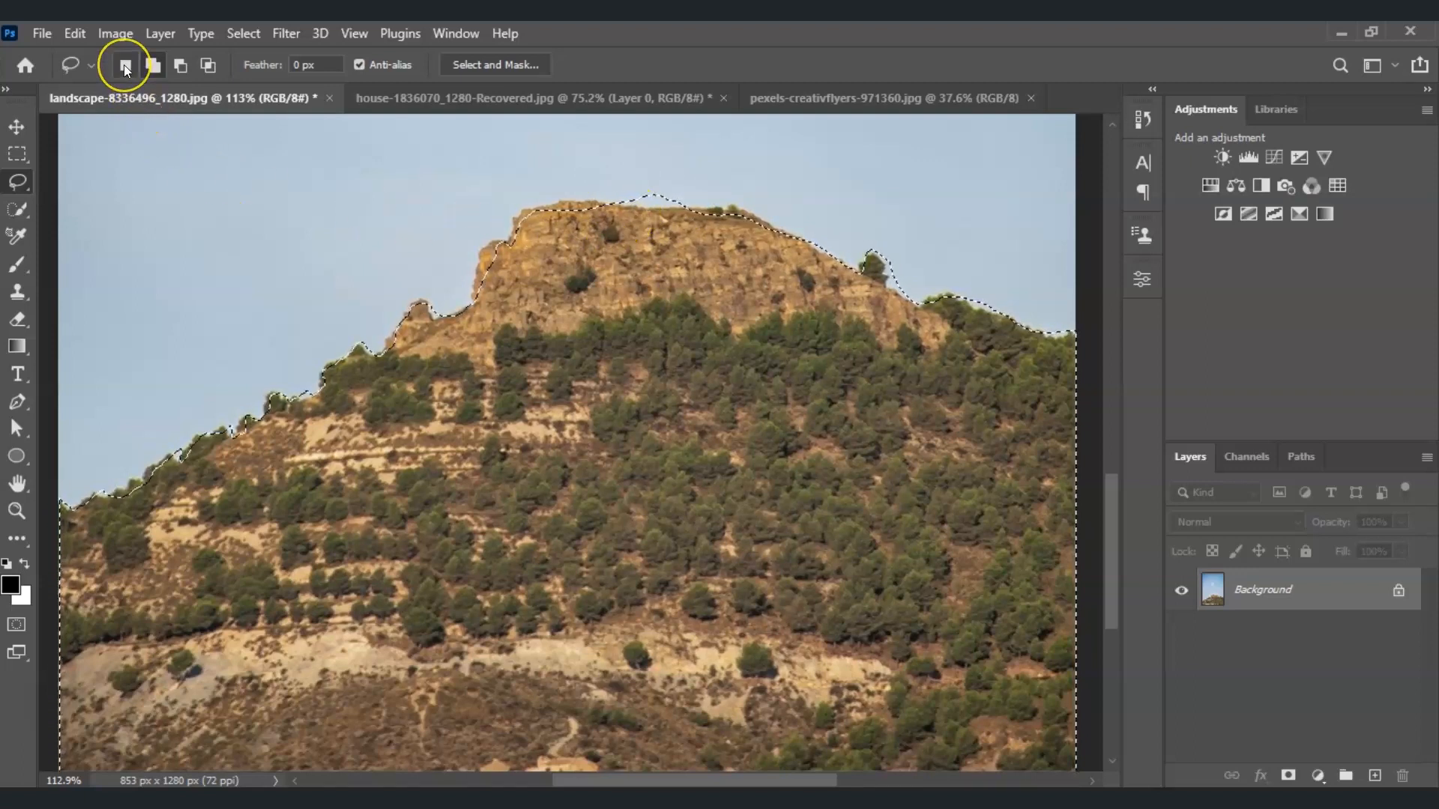
Subtract the excess sky above the summit from the mountain selection with the Lasso tool
{"action": "left_click", "coordinate": [153, 66]}
{"action": "left_click", "coordinate": [159, 63]}
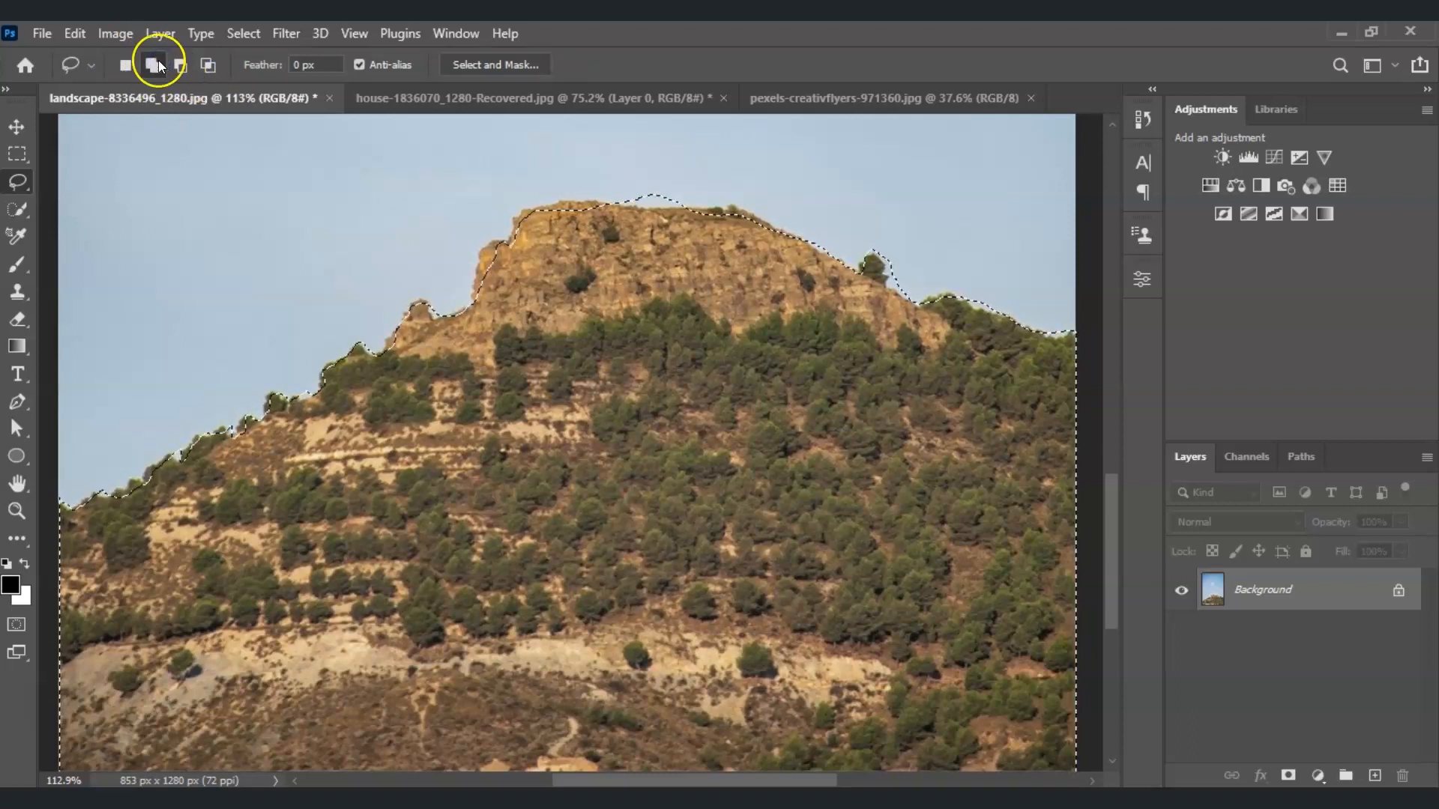
{"action": "left_click", "coordinate": [183, 66]}
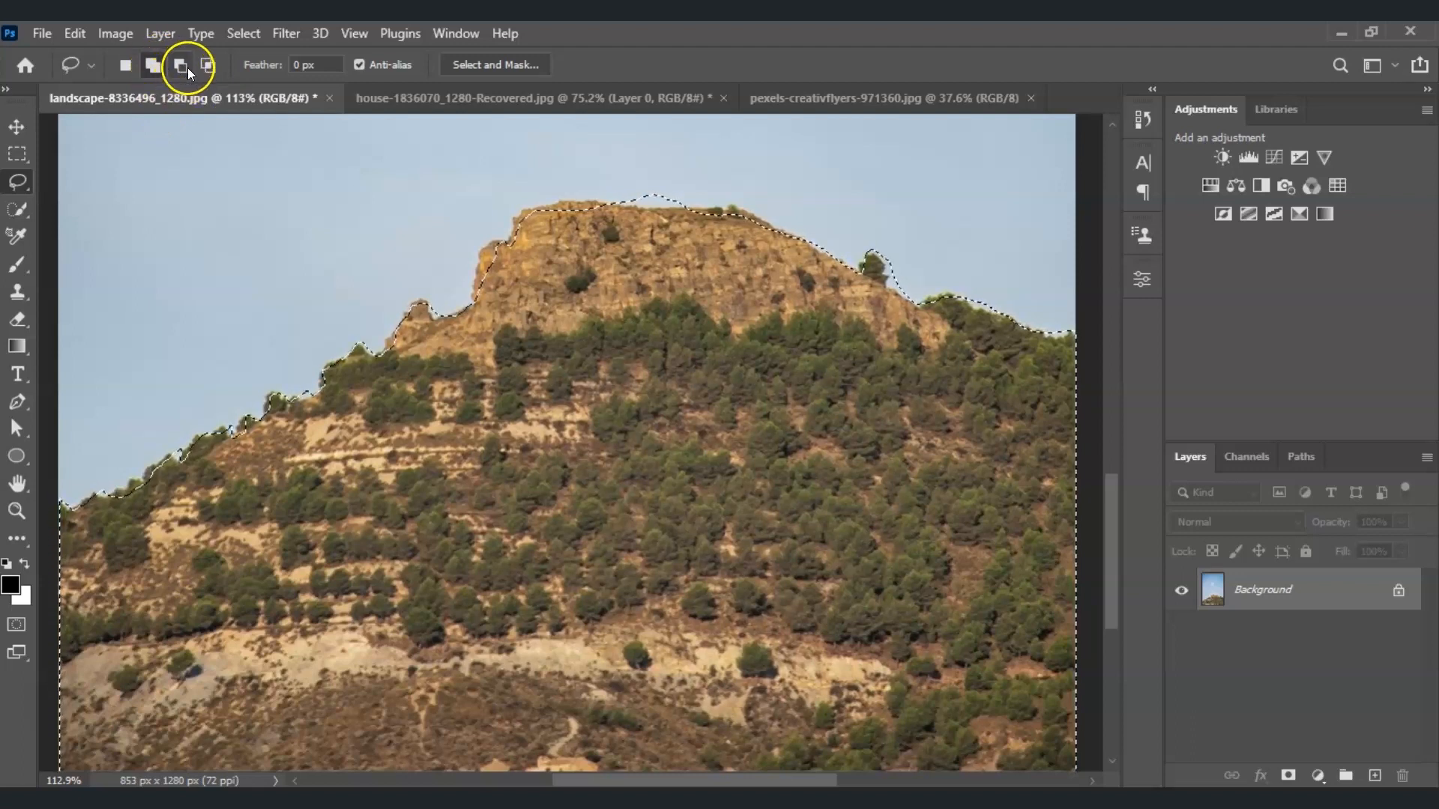
{"action": "left_click", "coordinate": [182, 67]}
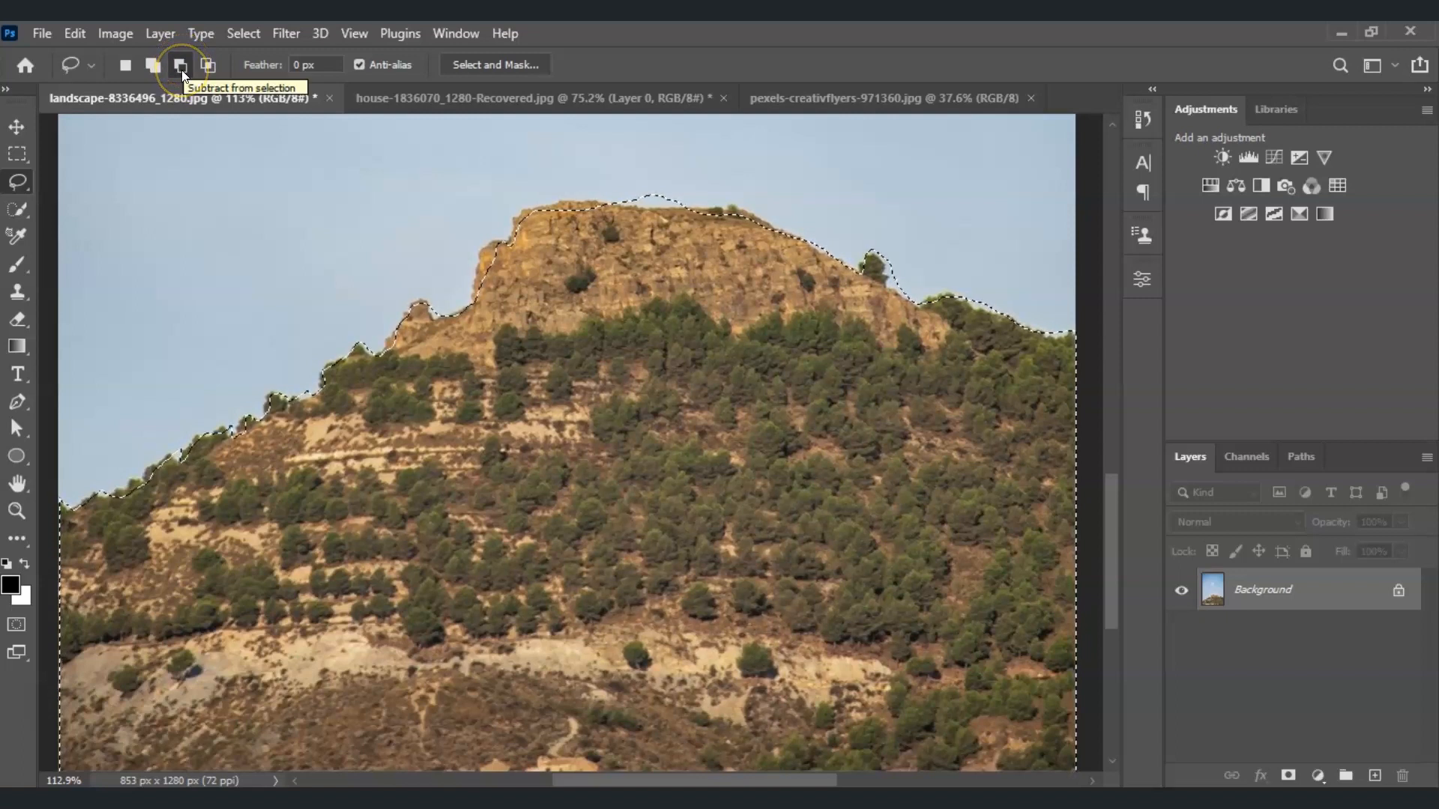
{"action": "left_click", "coordinate": [262, 103]}
{"action": "left_click", "coordinate": [182, 66]}
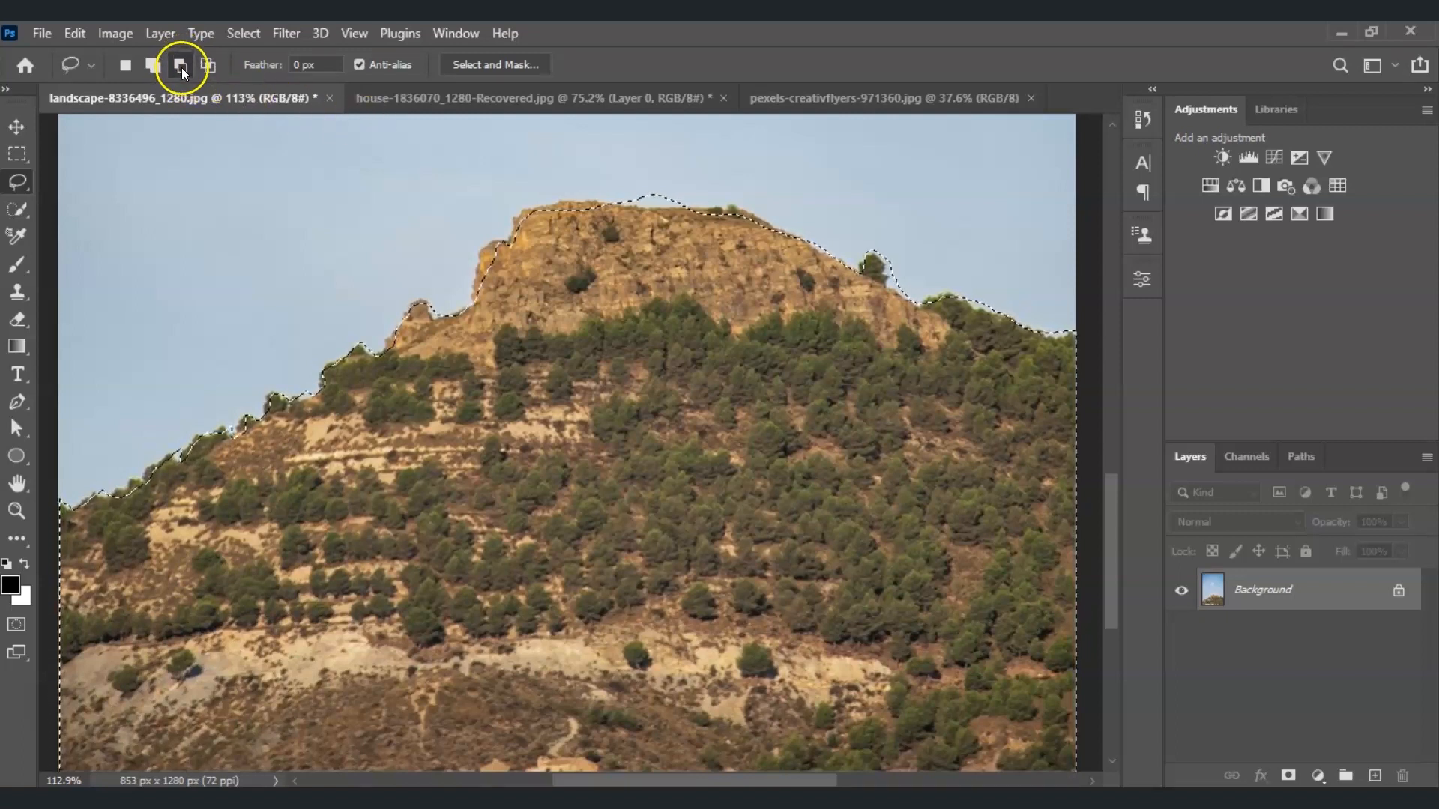
{"action": "mouse_move", "coordinate": [629, 207]}
{"action": "left_mouse_down"}
{"action": "mouse_move", "coordinate": [620, 183]}
{"action": "mouse_move", "coordinate": [667, 200]}
{"action": "mouse_move", "coordinate": [659, 210]}
{"action": "mouse_move", "coordinate": [616, 189]}
{"action": "left_mouse_up"}
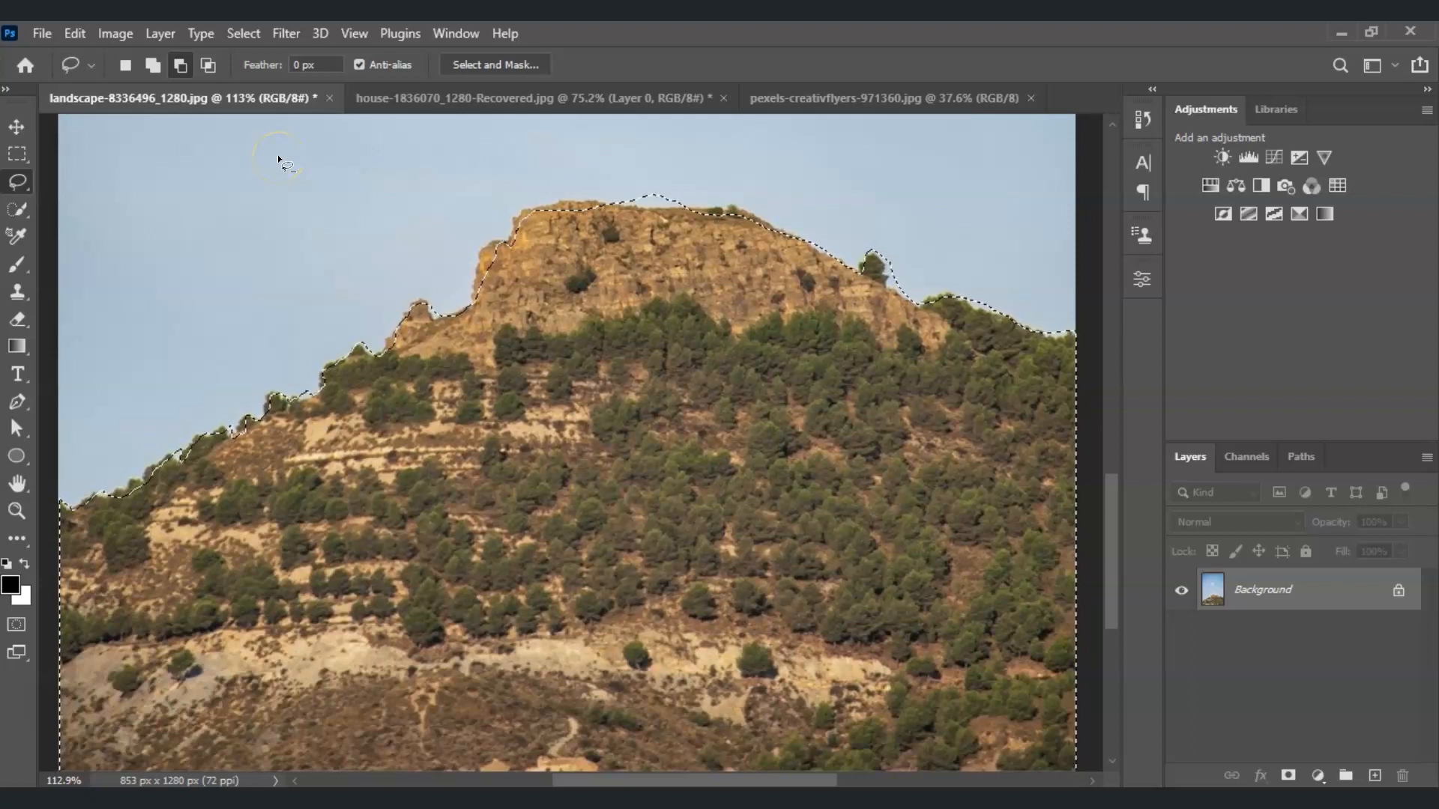
{"action": "mouse_move", "coordinate": [691, 192]}
{"action": "left_mouse_down"}
{"action": "mouse_move", "coordinate": [620, 203]}
{"action": "mouse_move", "coordinate": [627, 183]}
{"action": "mouse_move", "coordinate": [700, 188]}
{"action": "left_mouse_up"}
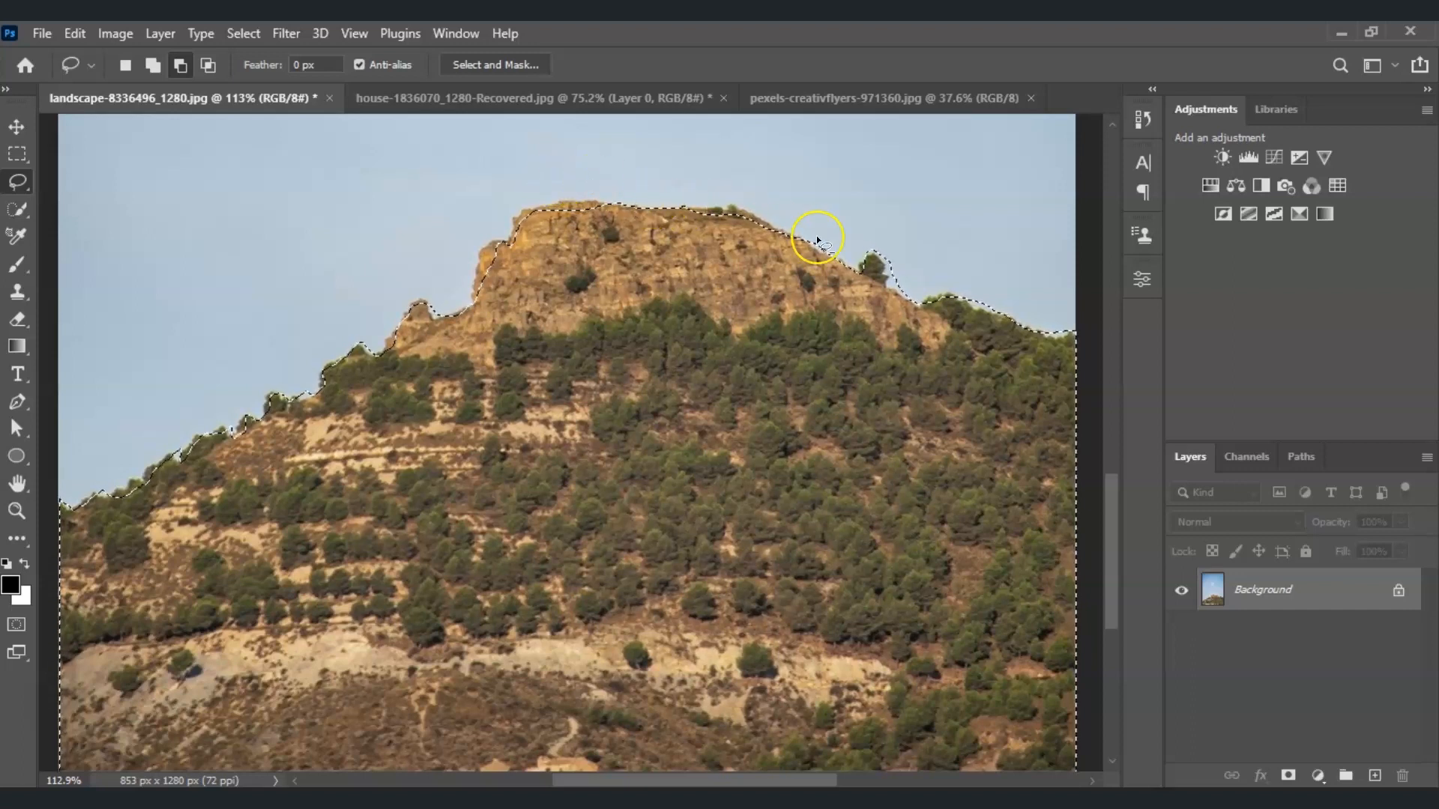
{"action": "left_click_drag", "start_coordinate": [902, 278], "coordinate": [899, 283]}
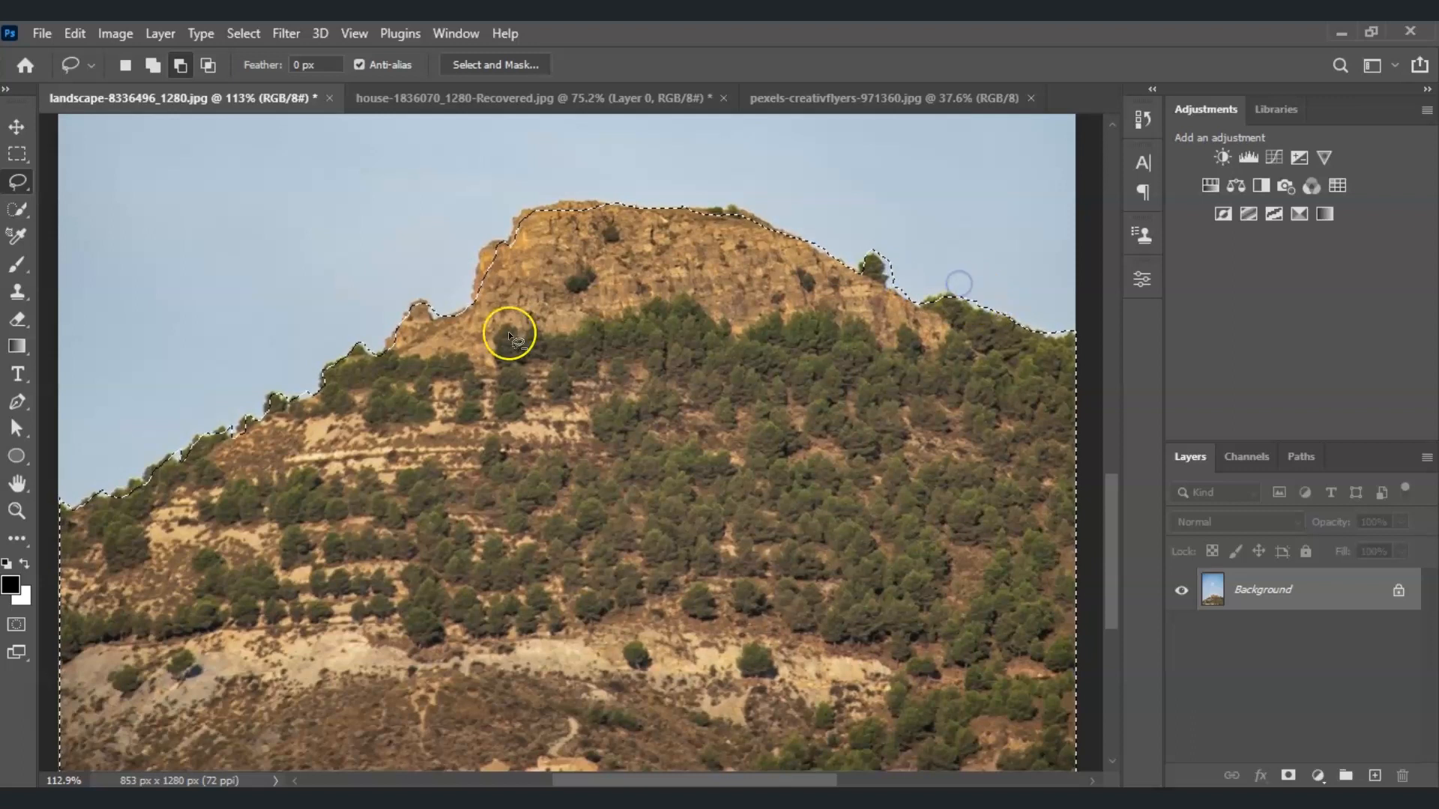
Add the missed rock along the cliff's left edge to the selection and mask the landscape layer to it
{"action": "left_click", "coordinate": [153, 65]}
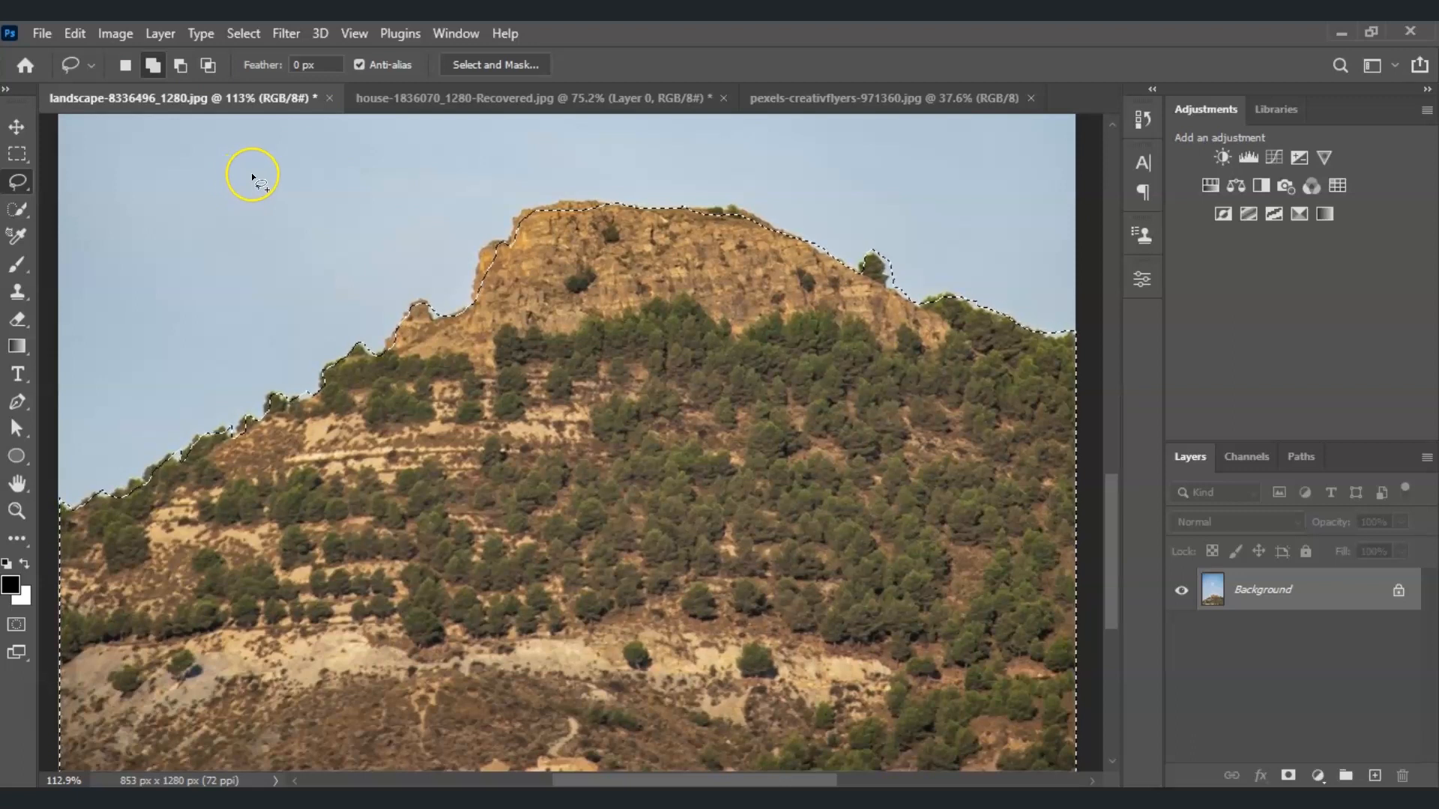
{"action": "mouse_move", "coordinate": [550, 205]}
{"action": "left_mouse_down"}
{"action": "mouse_move", "coordinate": [587, 205]}
{"action": "mouse_move", "coordinate": [523, 211]}
{"action": "mouse_move", "coordinate": [508, 264]}
{"action": "mouse_move", "coordinate": [510, 248]}
{"action": "mouse_move", "coordinate": [488, 255]}
{"action": "mouse_move", "coordinate": [485, 298]}
{"action": "mouse_move", "coordinate": [502, 267]}
{"action": "left_mouse_up"}
{"action": "left_click_drag", "start_coordinate": [442, 321], "coordinate": [445, 319]}
{"action": "mouse_move", "coordinate": [269, 343]}
{"action": "left_mouse_down"}
{"action": "mouse_move", "coordinate": [333, 348]}
{"action": "mouse_move", "coordinate": [314, 385]}
{"action": "mouse_move", "coordinate": [319, 359]}
{"action": "mouse_move", "coordinate": [307, 359]}
{"action": "mouse_move", "coordinate": [349, 300]}
{"action": "left_mouse_up"}
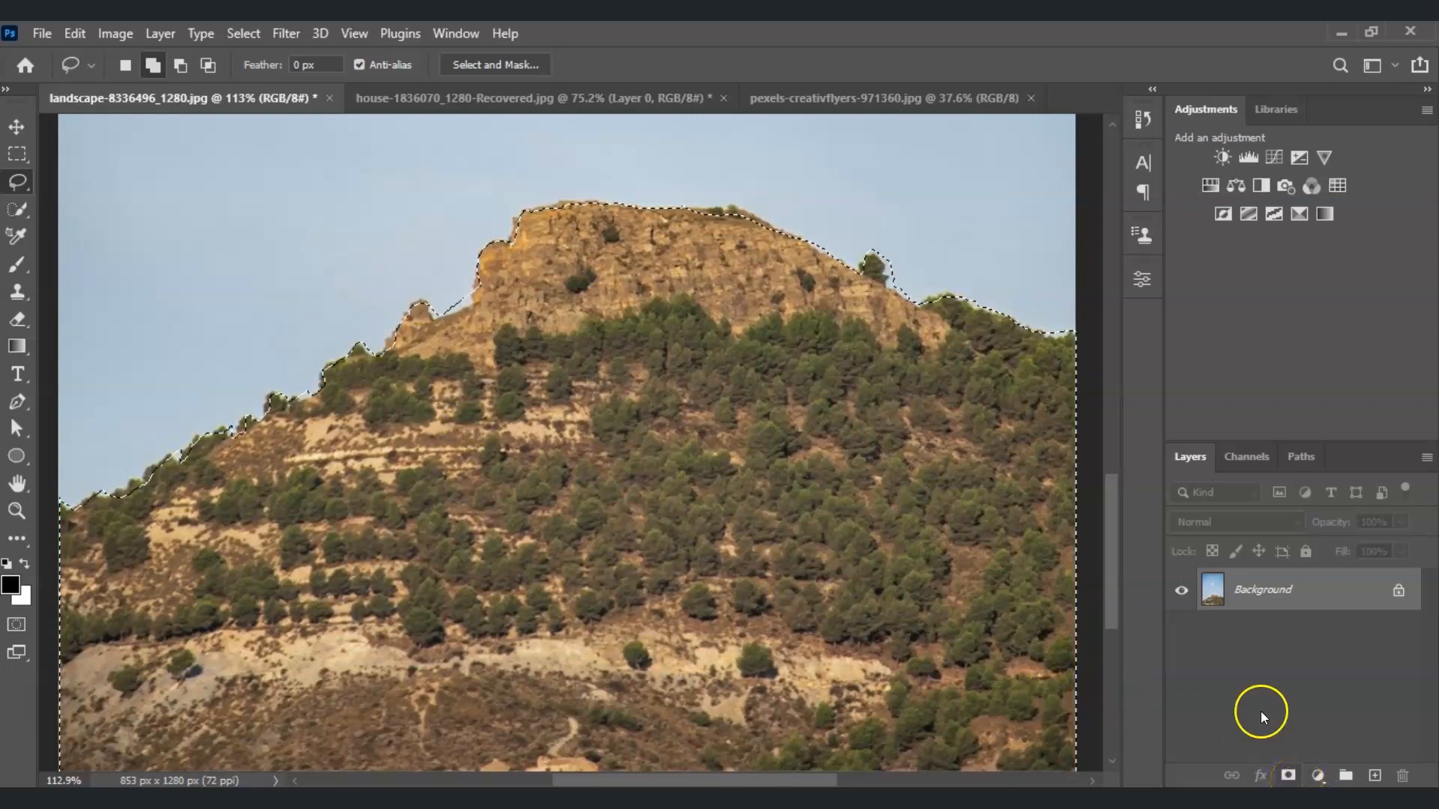
{"action": "left_click", "coordinate": [1288, 775]}
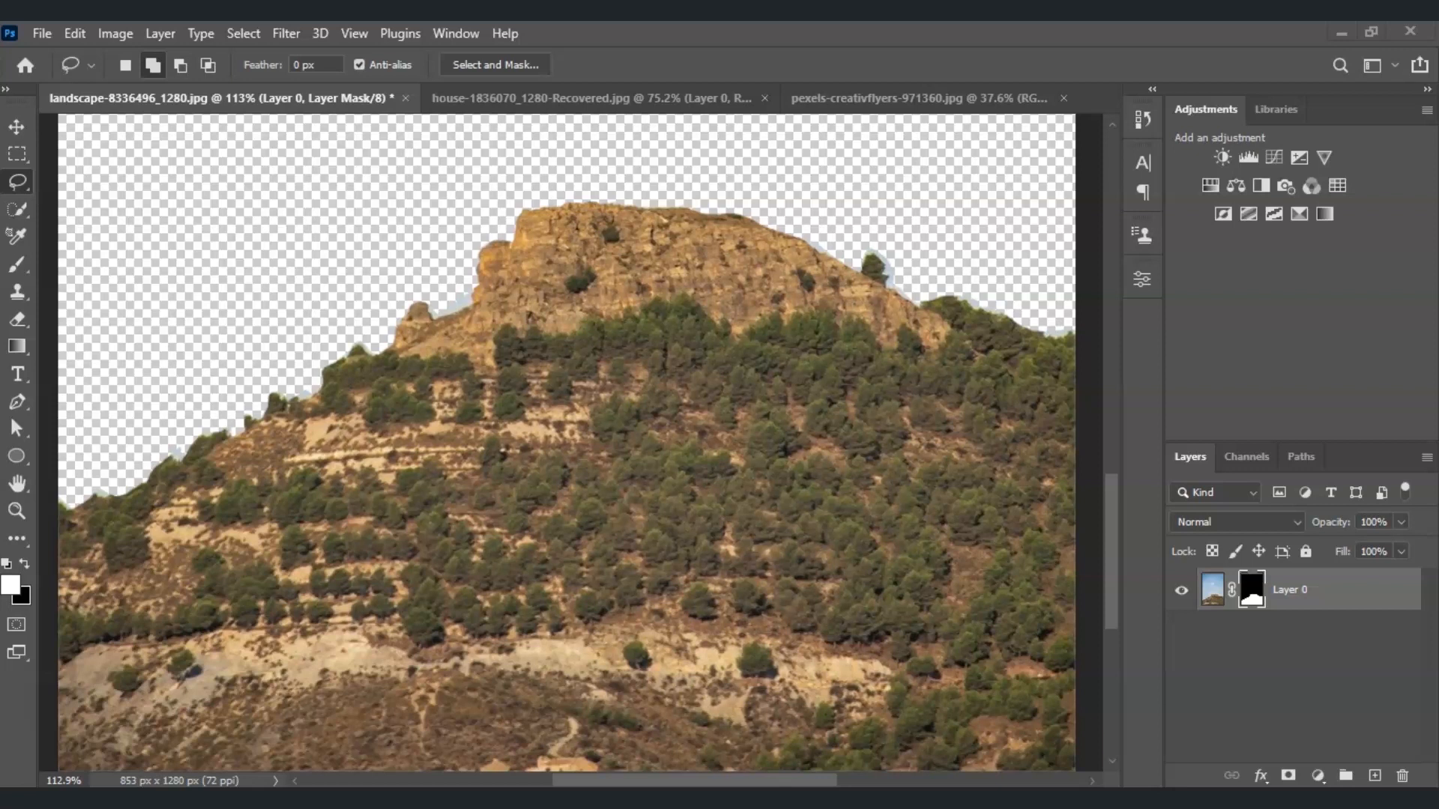
Switch to the house image and activate the Polygonal Lasso tool
{"action": "left_click", "coordinate": [588, 101]}
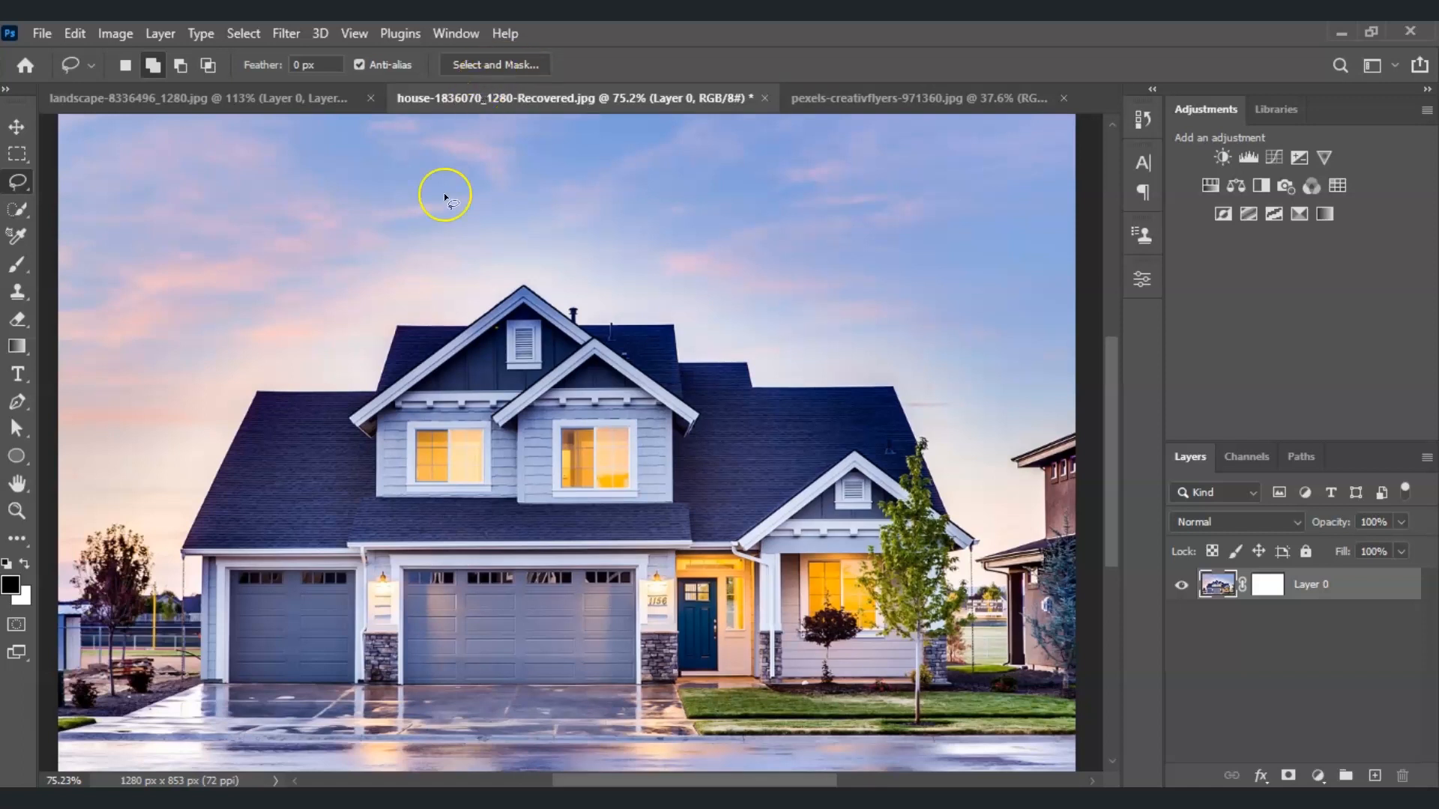
{"action": "right_click", "coordinate": [10, 186]}
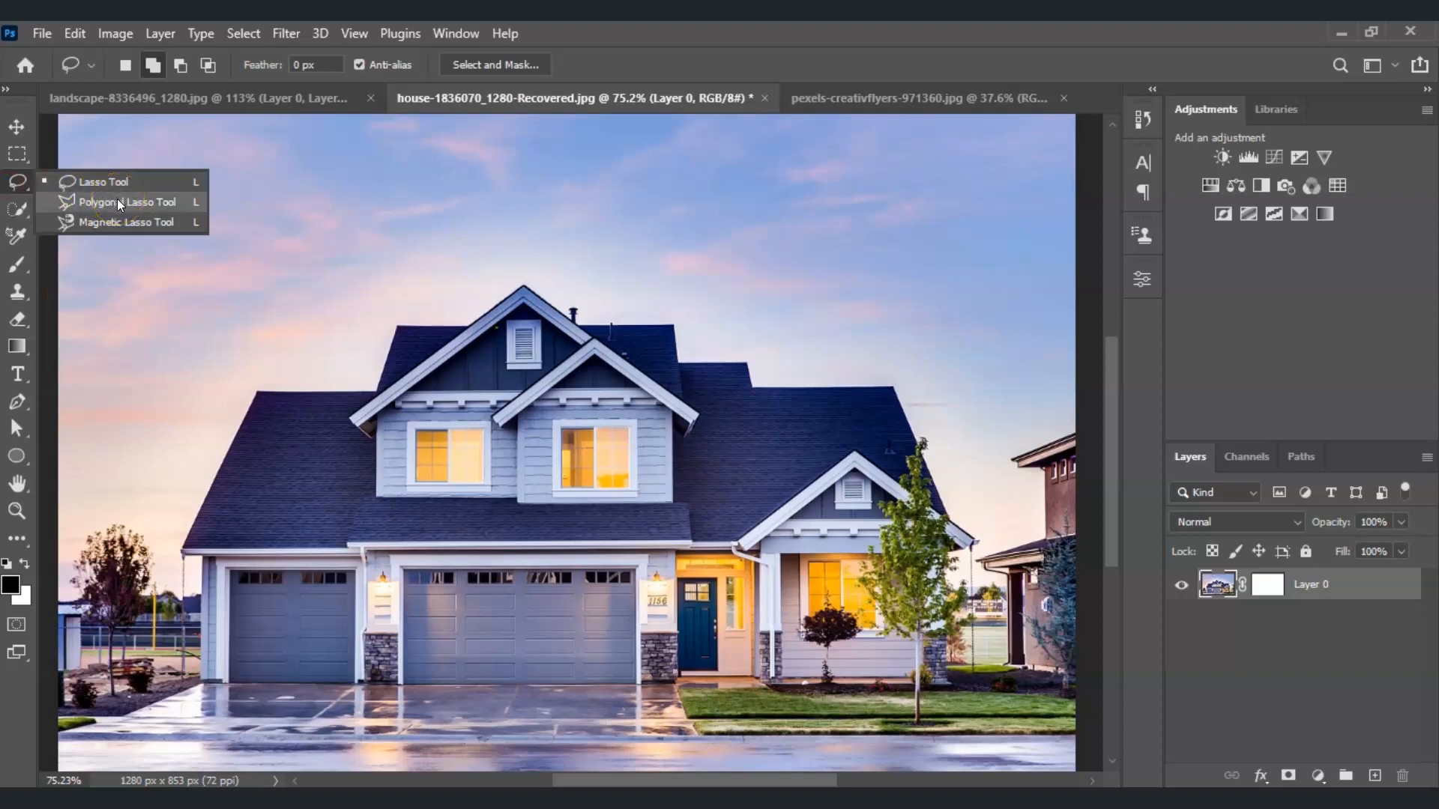
{"action": "left_click", "coordinate": [123, 202]}
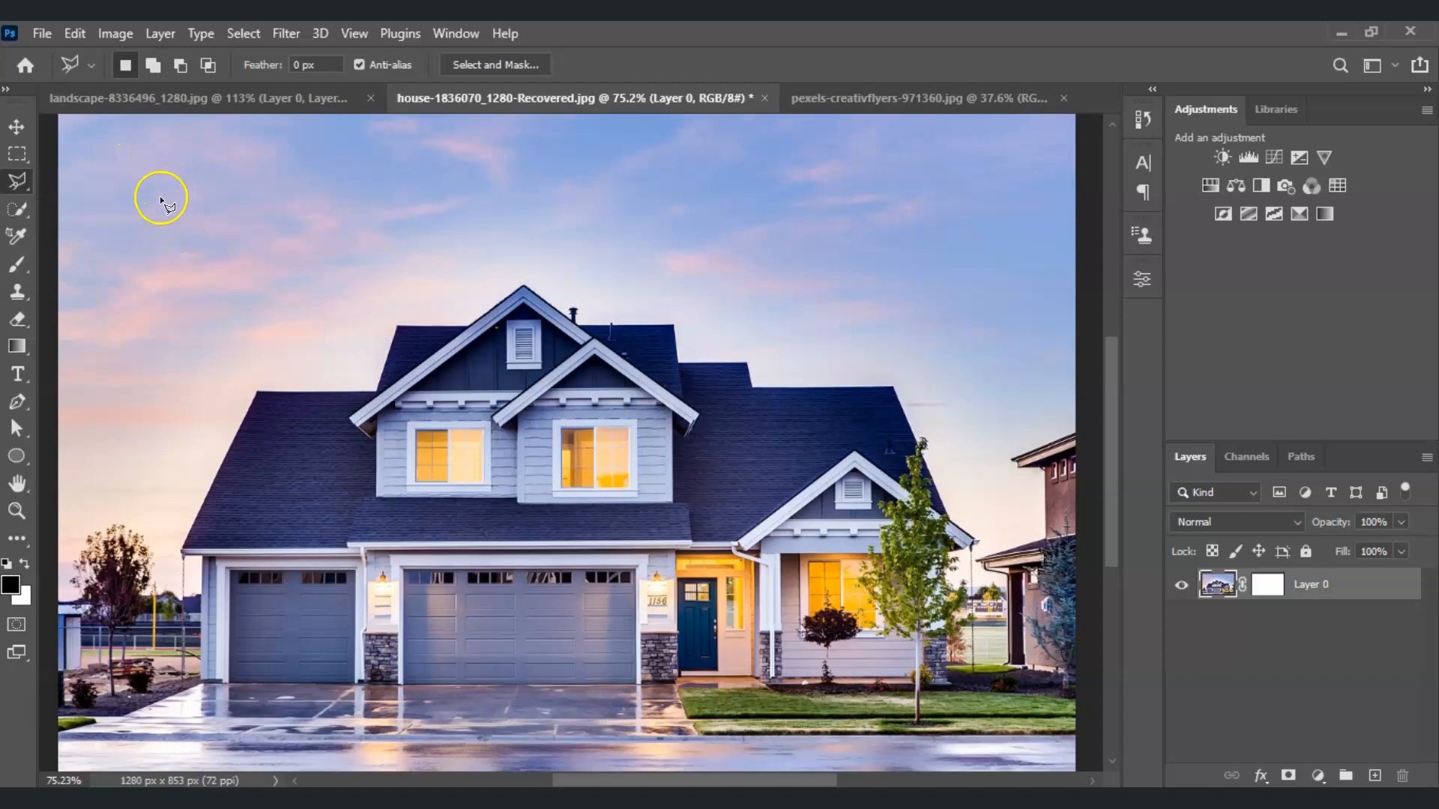
{"action": "left_click", "coordinate": [332, 160]}
{"action": "left_click", "coordinate": [225, 258]}
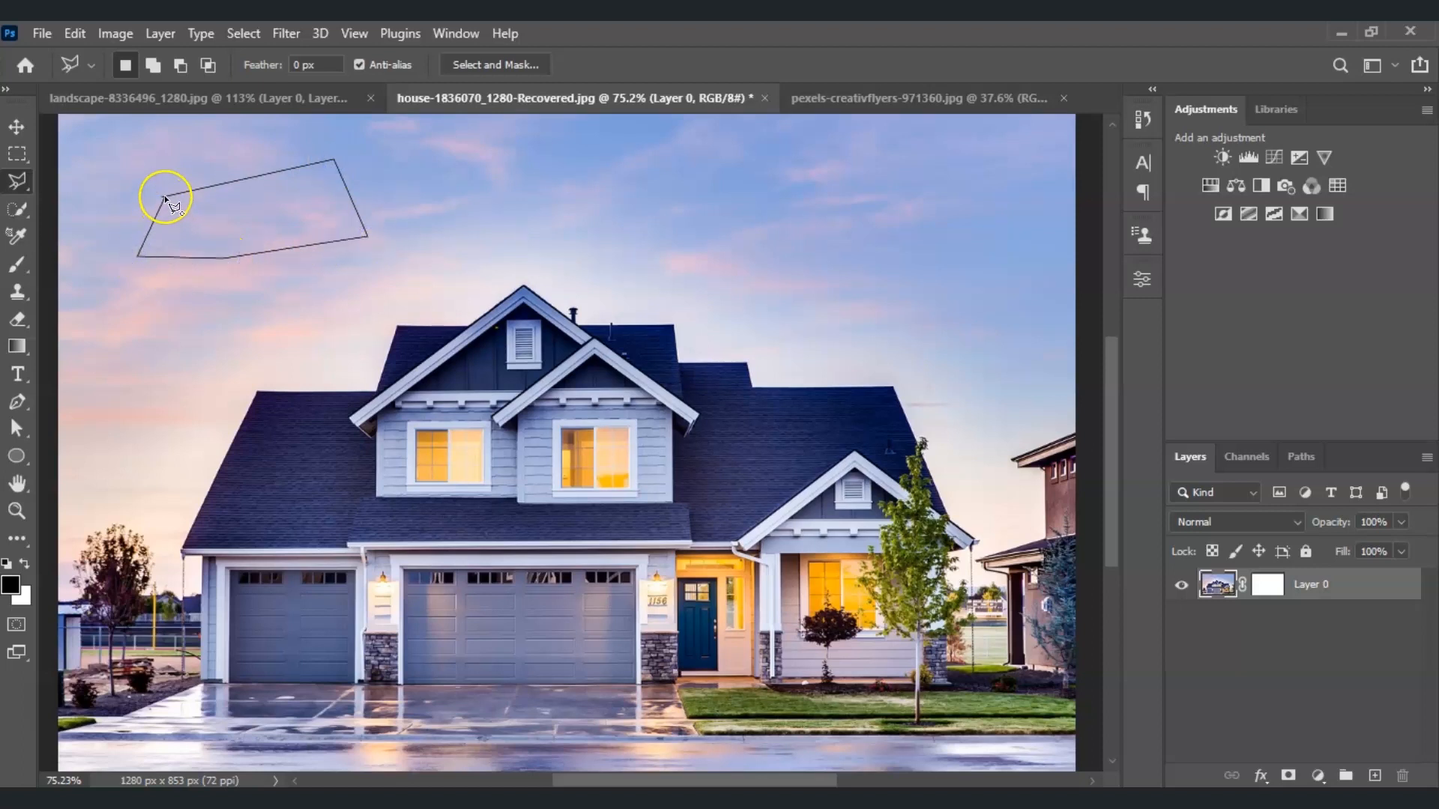
{"action": "left_click", "coordinate": [187, 186]}
{"action": "left_click", "coordinate": [221, 318]}
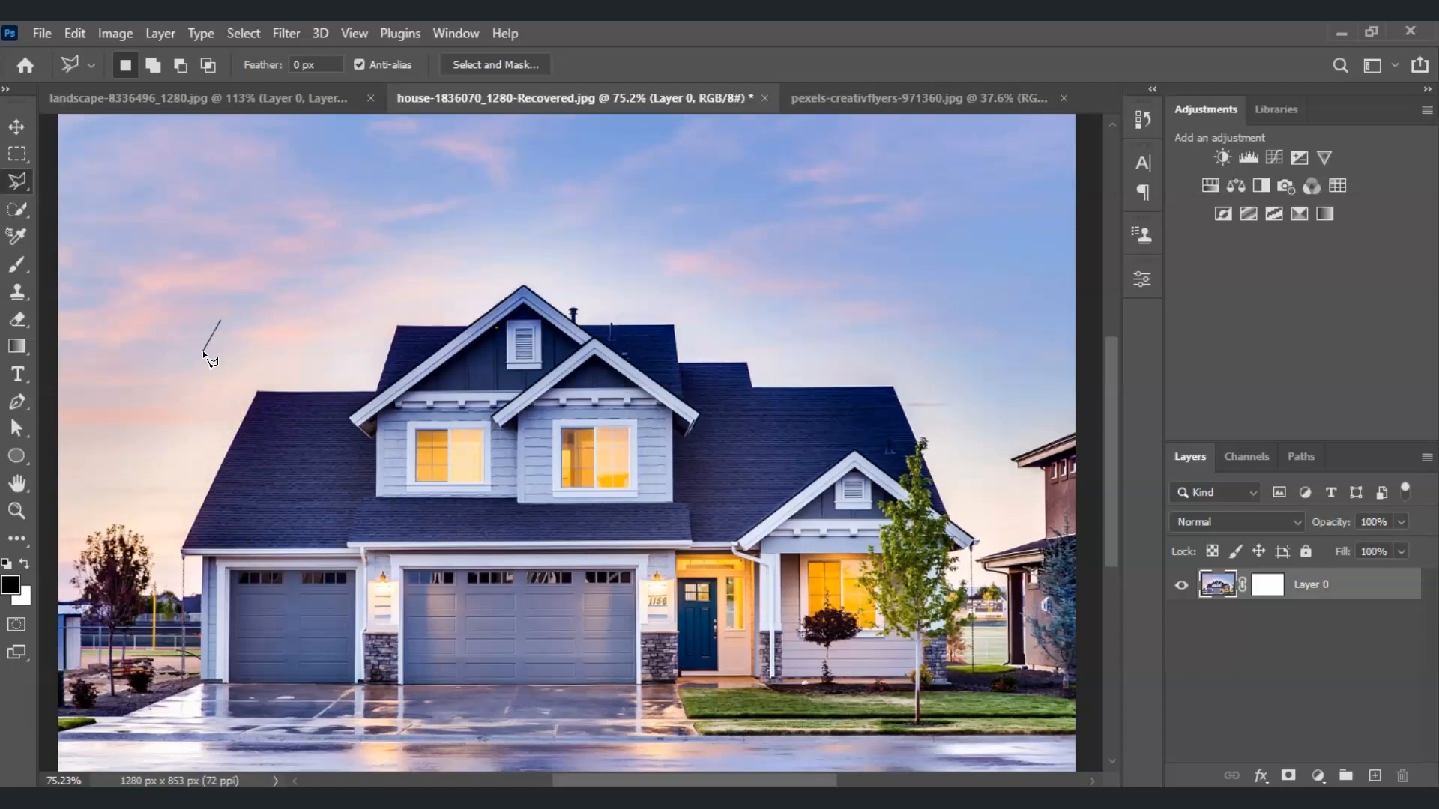
Start a polygonal selection at the house's lower-left corner and trace the left wall and roof edges to the front gable
{"action": "left_click", "coordinate": [200, 681]}
{"action": "left_click", "coordinate": [200, 559]}
{"action": "left_click", "coordinate": [182, 551]}
{"action": "left_click", "coordinate": [258, 394]}
{"action": "left_click", "coordinate": [373, 390]}
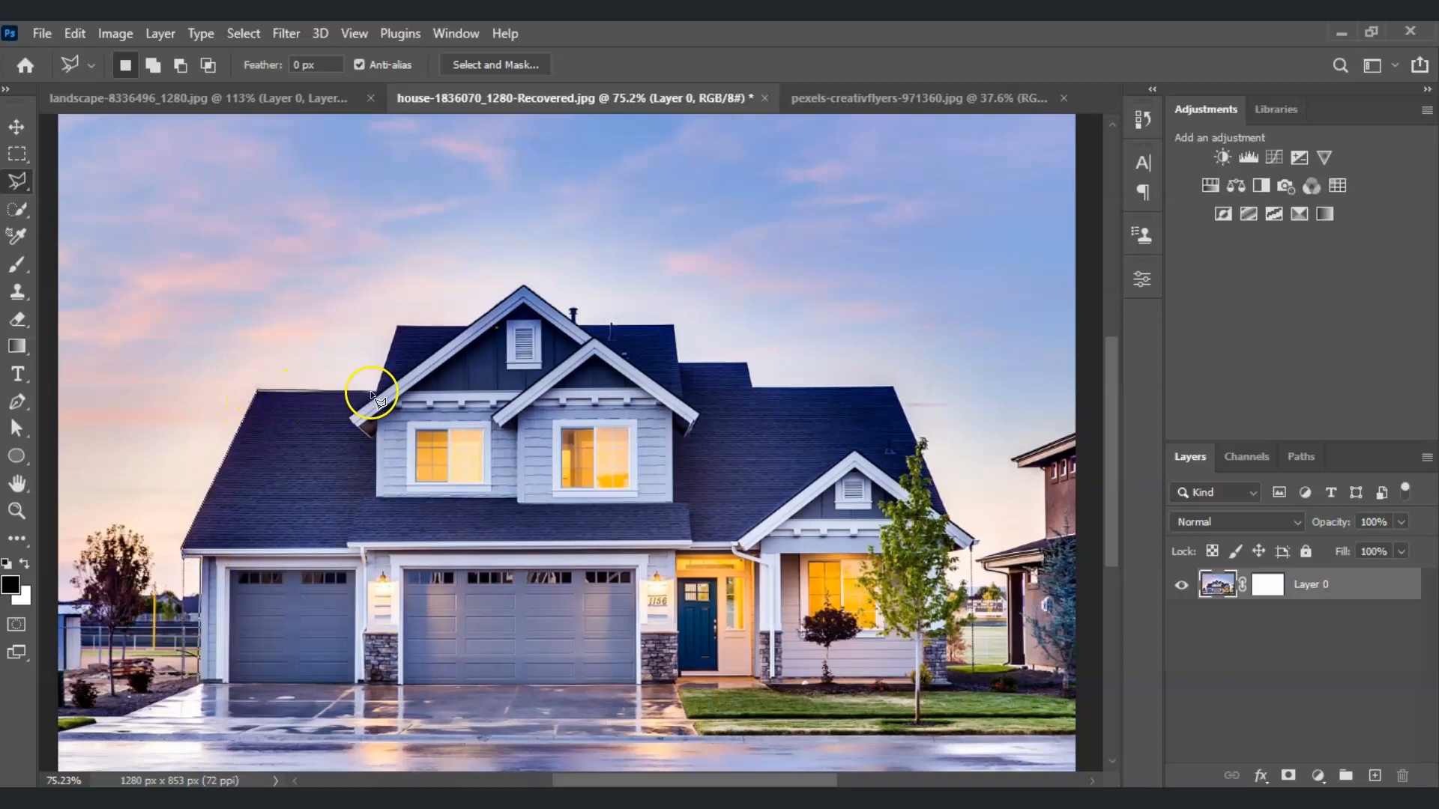
{"action": "left_click", "coordinate": [395, 332]}
{"action": "left_click", "coordinate": [460, 324]}
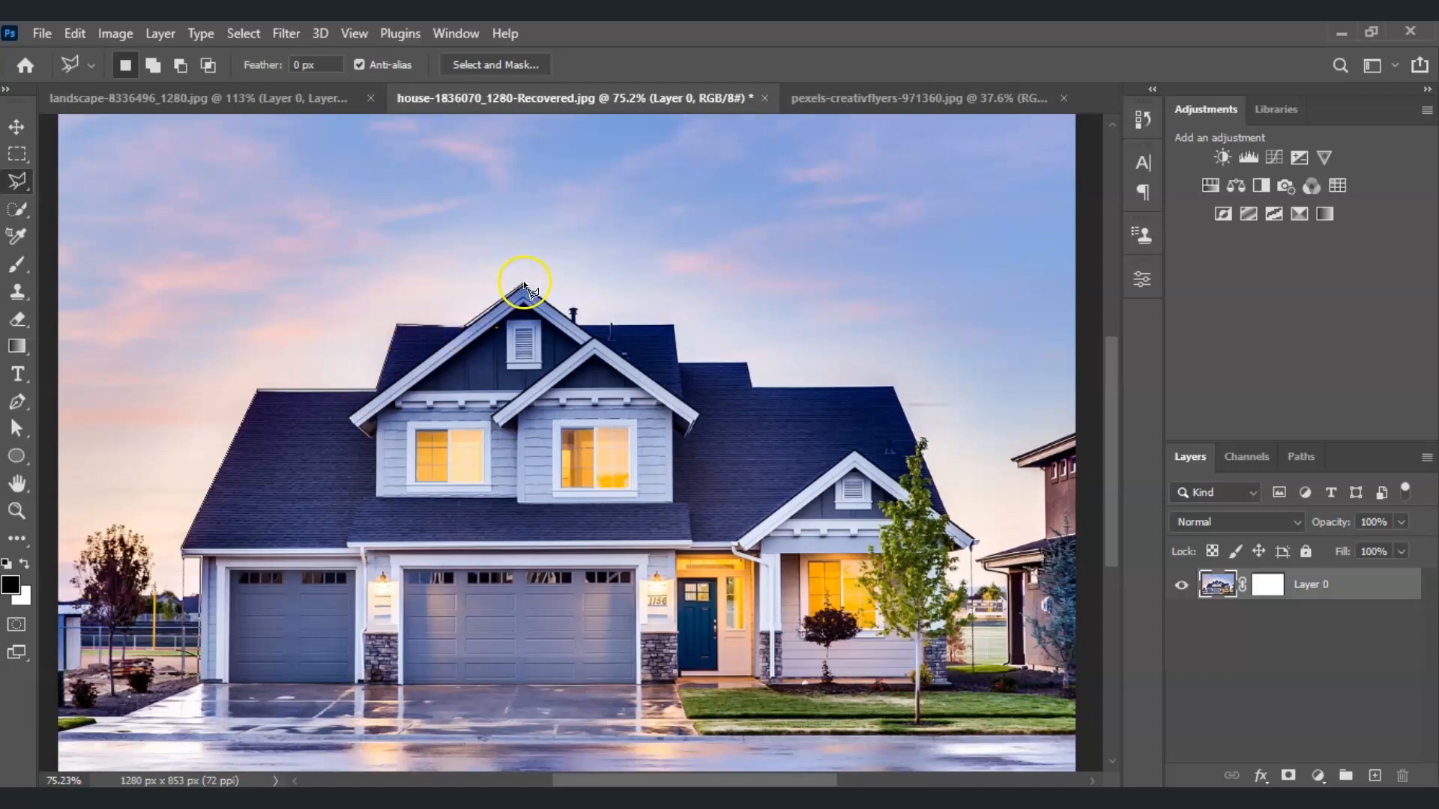
Continue the polygonal outline from the front gable along the stepped right roof and down to the right eave
{"action": "left_click", "coordinate": [568, 323]}
{"action": "left_click", "coordinate": [669, 326]}
{"action": "left_click", "coordinate": [678, 361]}
{"action": "left_click", "coordinate": [746, 364]}
{"action": "left_click", "coordinate": [755, 388]}
{"action": "left_click", "coordinate": [896, 385]}
{"action": "left_click", "coordinate": [975, 541]}
{"action": "left_click", "coordinate": [948, 570]}
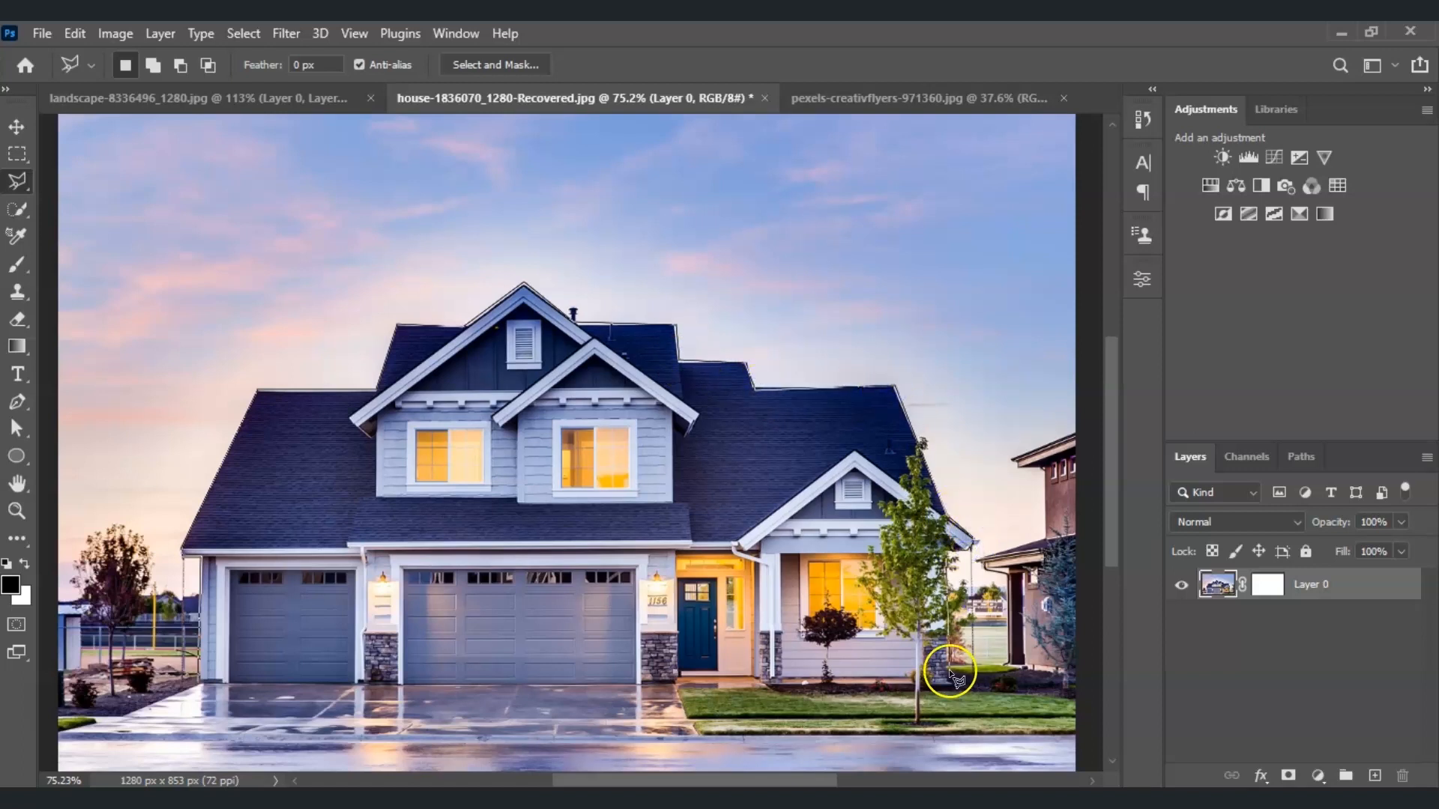
Trace the right wall and base of the house back to the starting point and mask the layer to the closed selection
{"action": "left_click", "coordinate": [955, 689]}
{"action": "left_click", "coordinate": [766, 688]}
{"action": "left_click", "coordinate": [671, 685]}
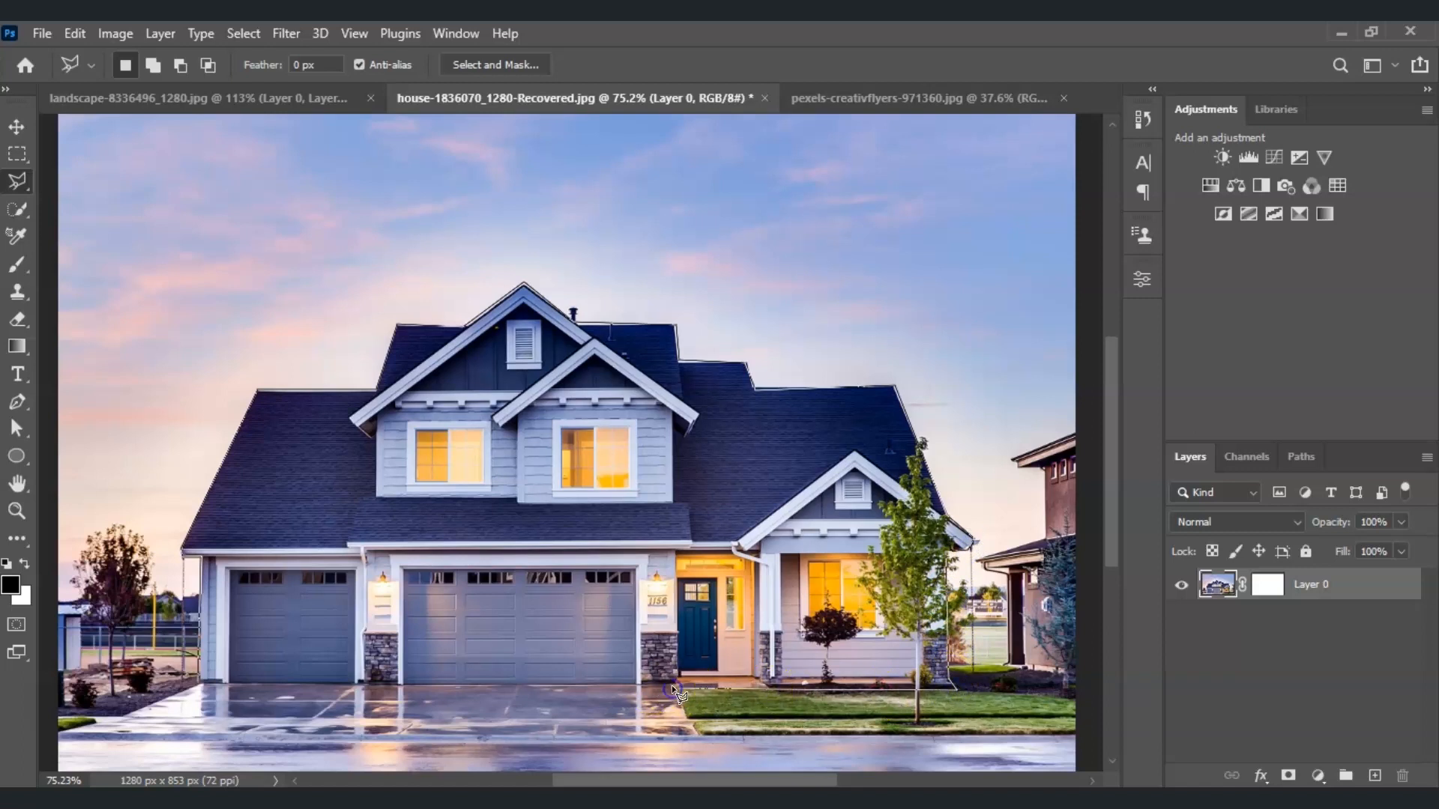
{"action": "left_click", "coordinate": [210, 685]}
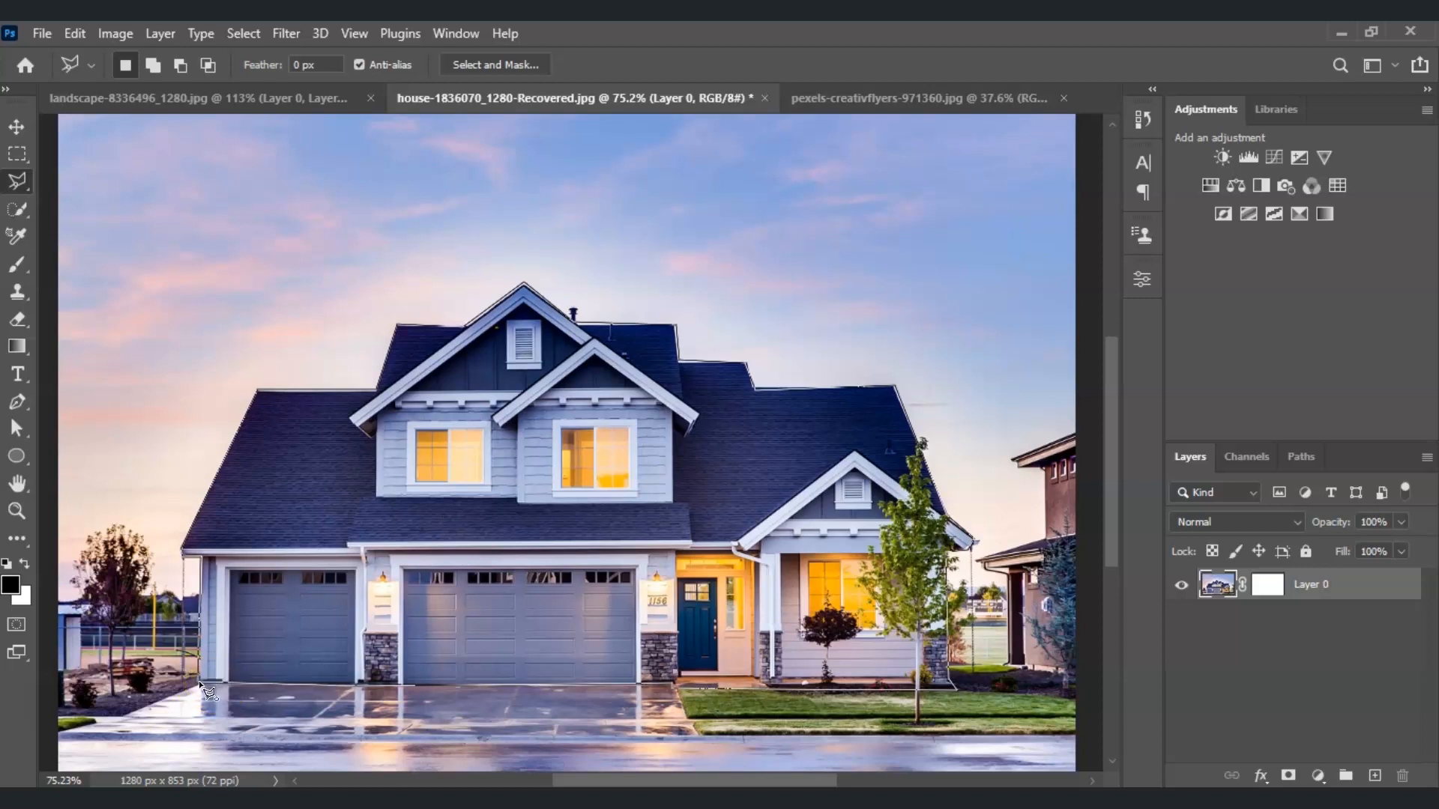
{"action": "left_click", "coordinate": [197, 680]}
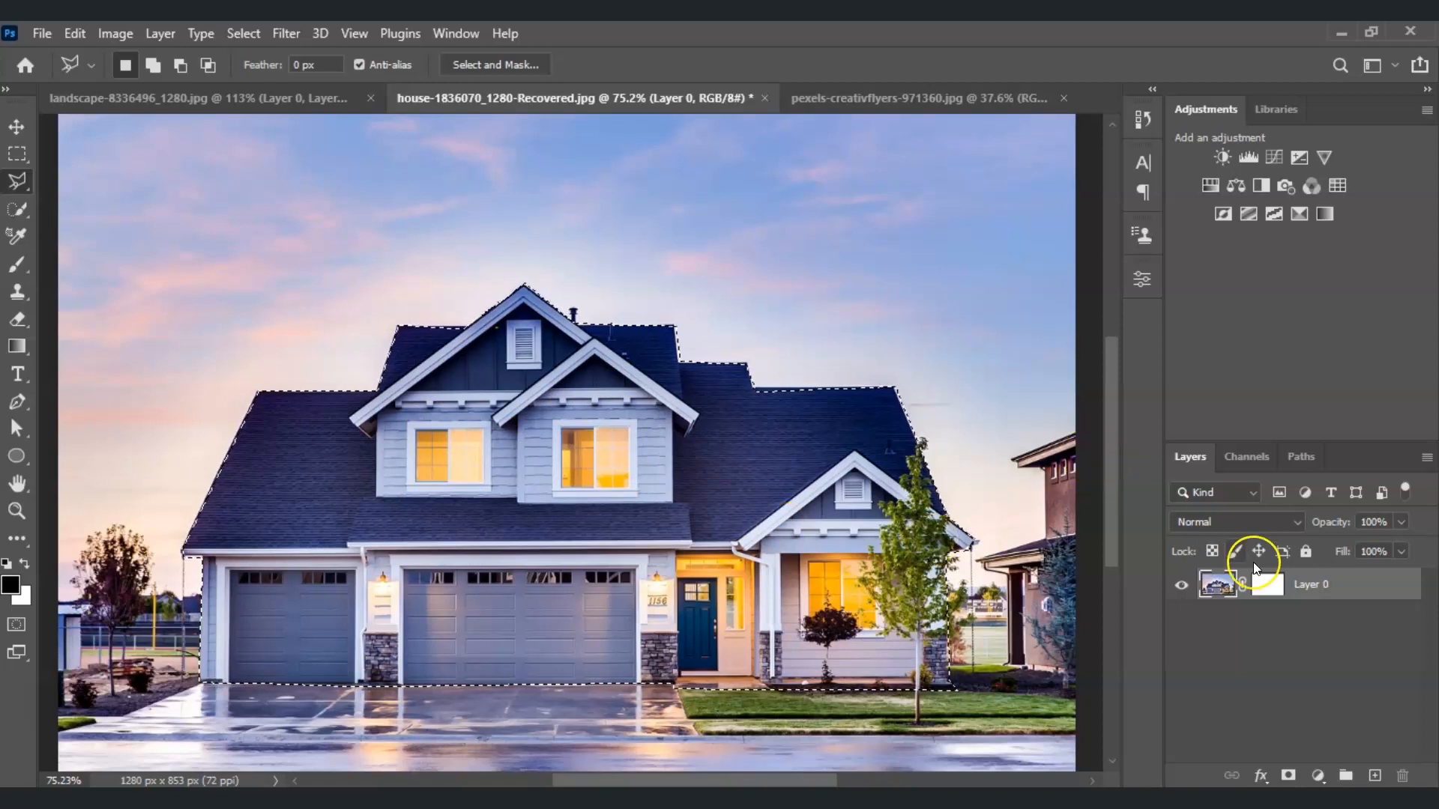
{"action": "left_click", "coordinate": [1288, 776]}
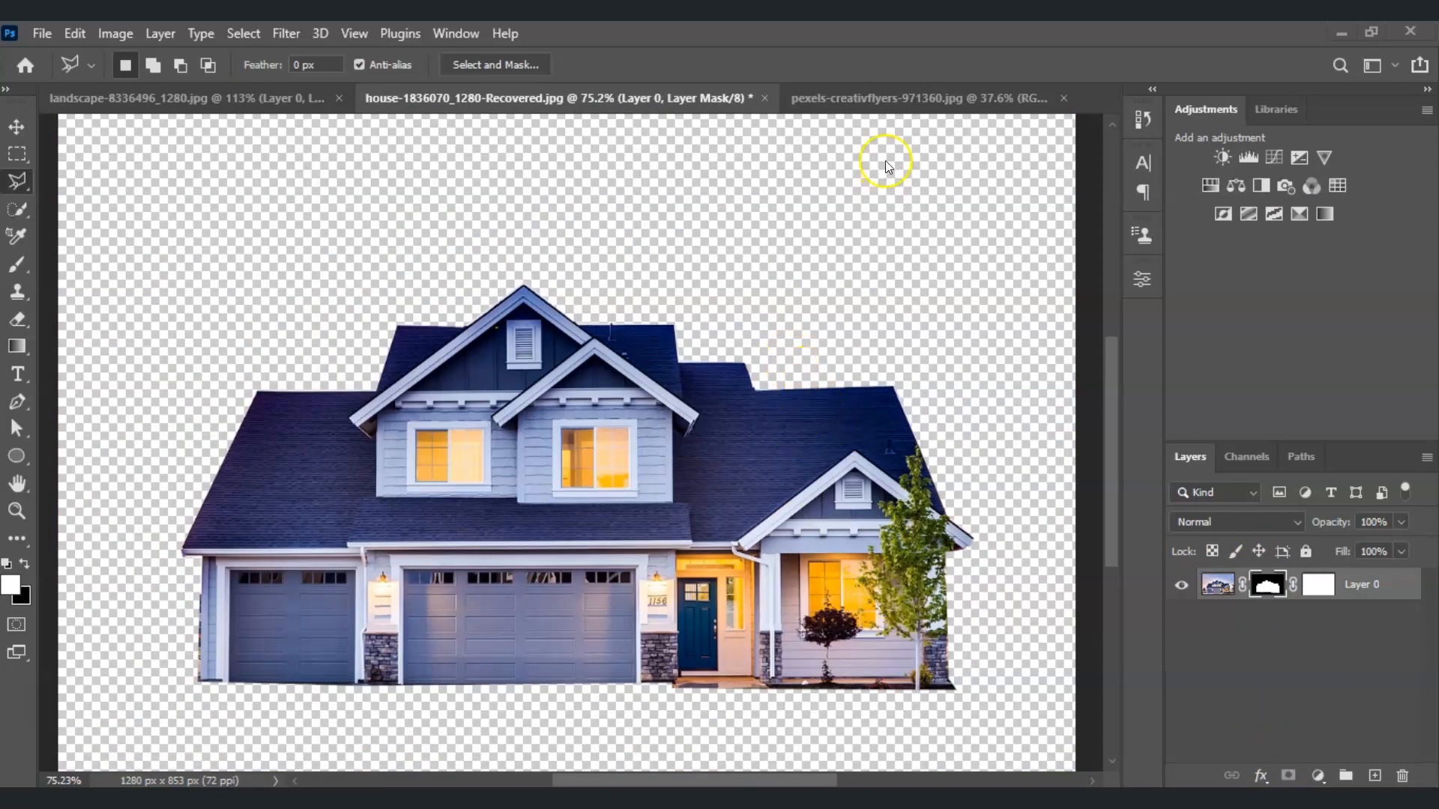
Switch to the purple rose image and activate the Magnetic Lasso tool
{"action": "left_click", "coordinate": [884, 100]}
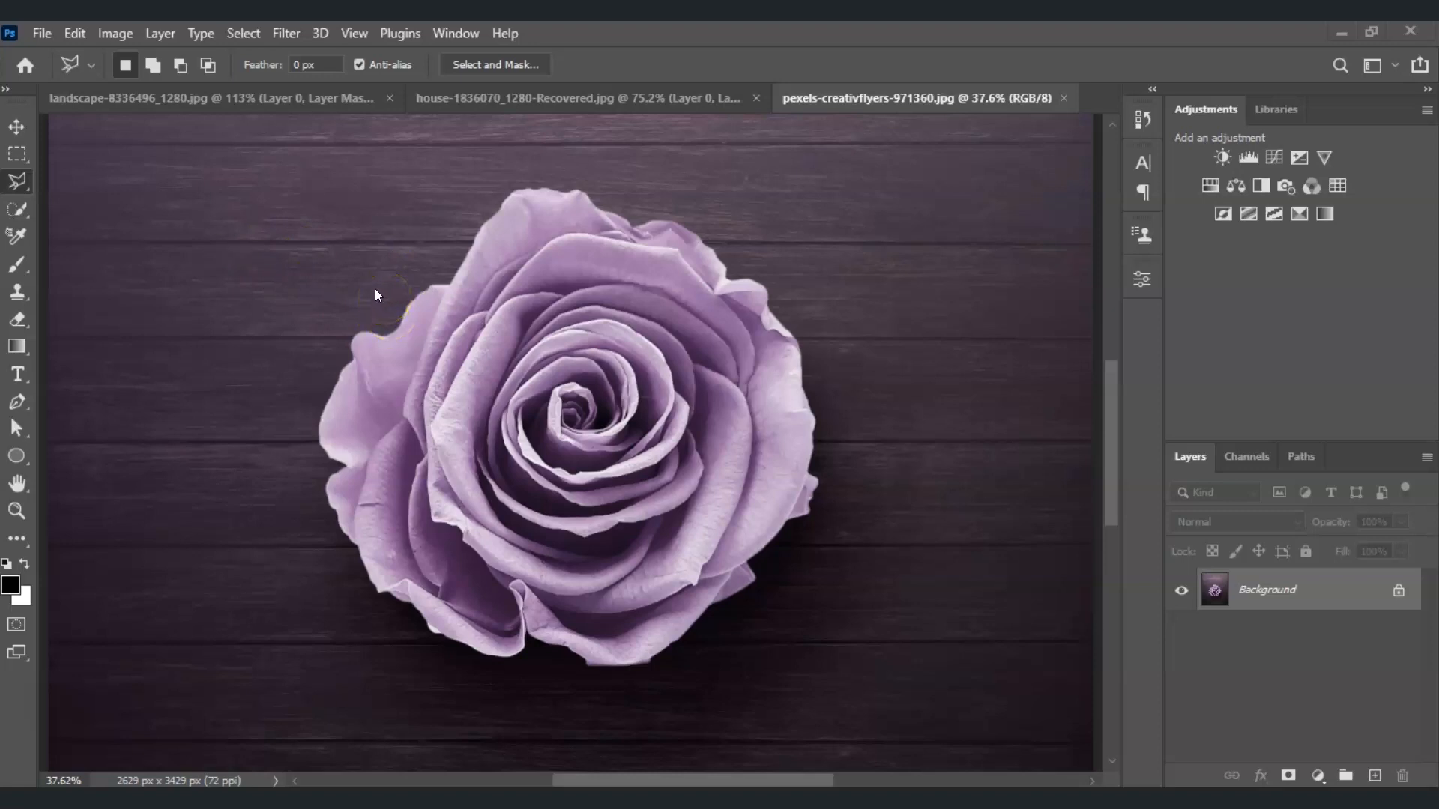
{"action": "right_click", "coordinate": [18, 182]}
{"action": "left_click", "coordinate": [96, 181]}
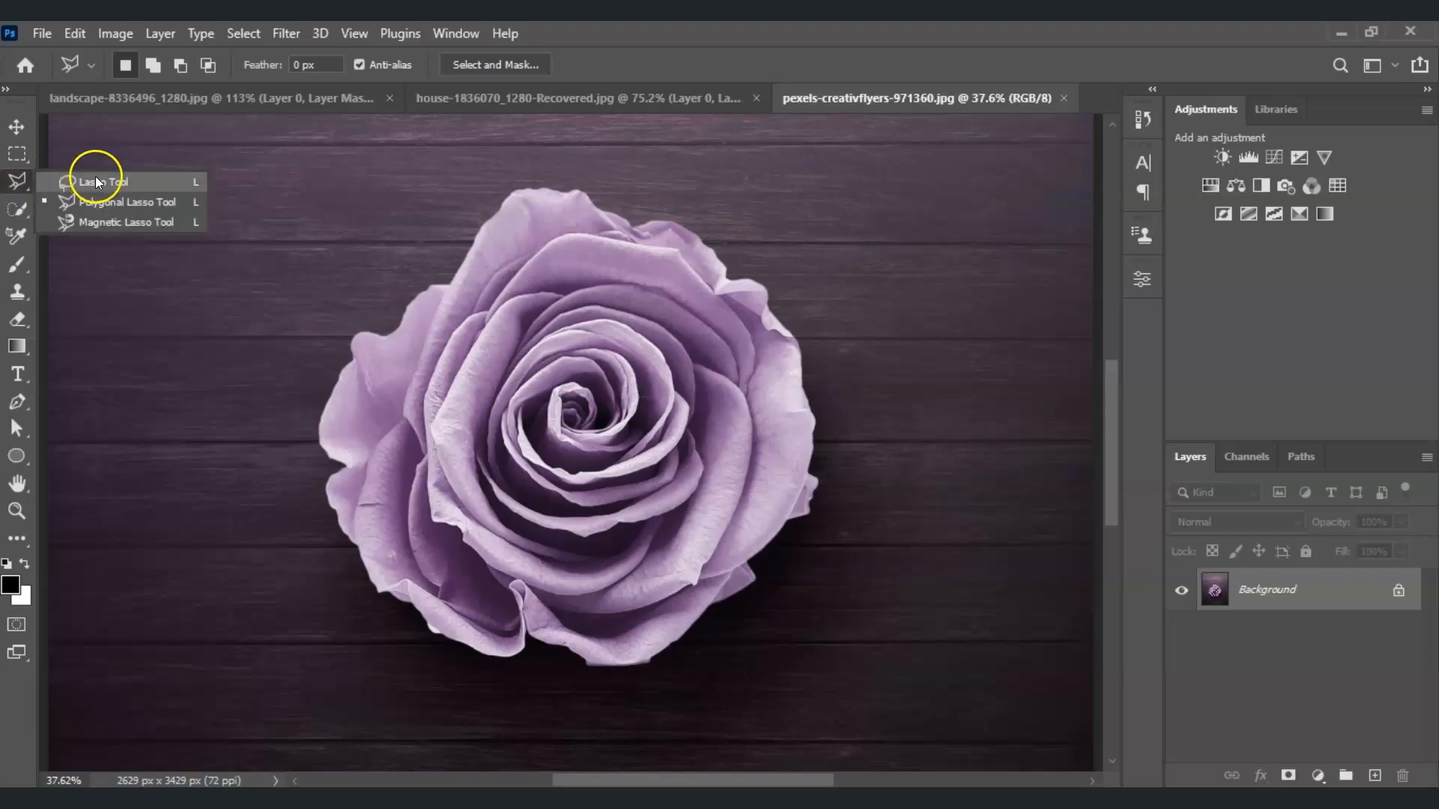
{"action": "left_click", "coordinate": [106, 223]}
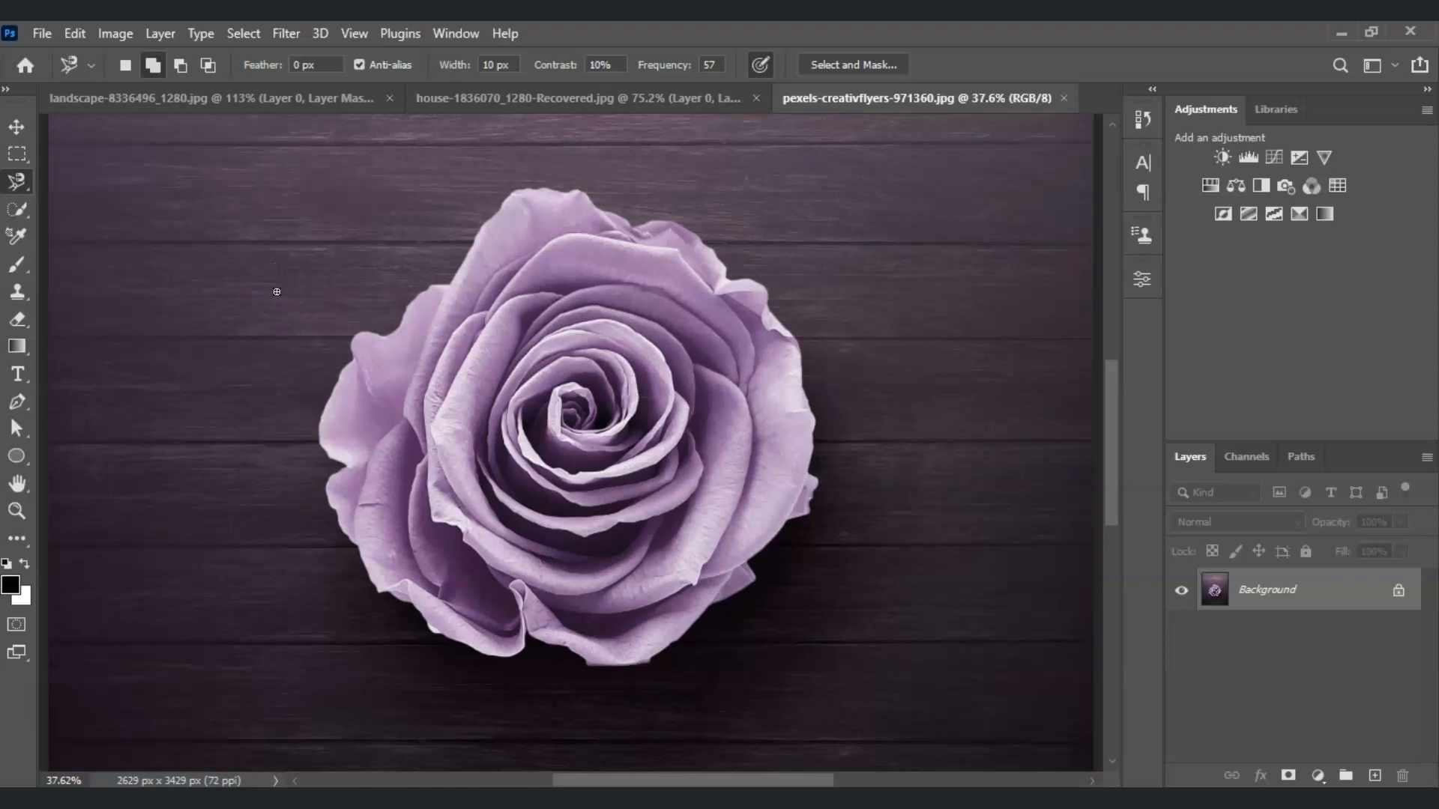
Trace the rose's full outline with the Magnetic Lasso, close the selection and mask the layer to it
{"action": "left_click", "coordinate": [453, 283]}
{"action": "left_click", "coordinate": [448, 281]}
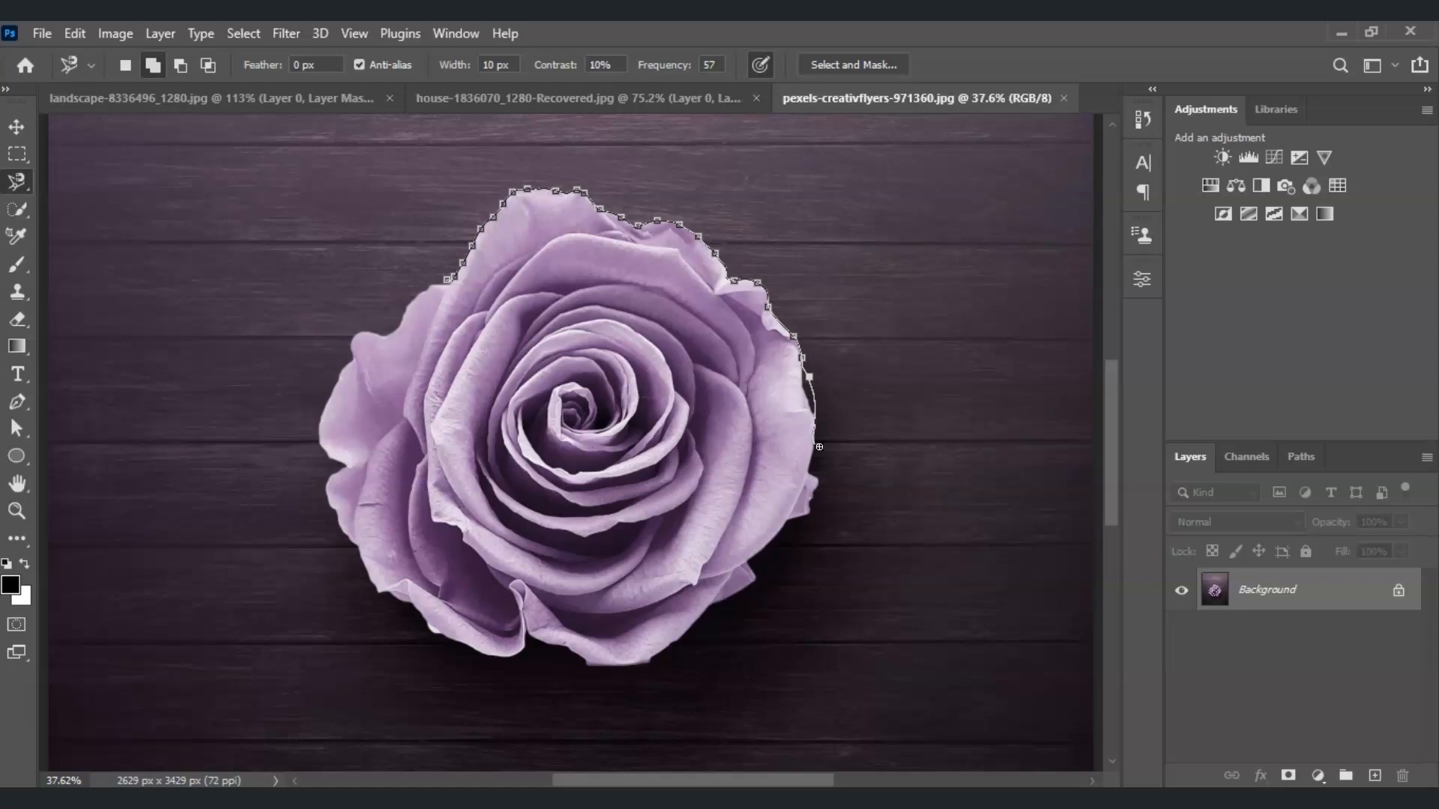
{"action": "left_click", "coordinate": [811, 421]}
{"action": "left_click", "coordinate": [810, 424]}
{"action": "left_click", "coordinate": [805, 448]}
{"action": "left_click", "coordinate": [811, 420]}
{"action": "key", "text": "BackSpace"}
{"action": "mouse_move", "coordinate": [811, 423]}
{"action": "left_mouse_down"}
{"action": "mouse_move", "coordinate": [798, 373]}
{"action": "mouse_move", "coordinate": [822, 489]}
{"action": "mouse_move", "coordinate": [746, 568]}
{"action": "mouse_move", "coordinate": [752, 590]}
{"action": "mouse_move", "coordinate": [651, 658]}
{"action": "mouse_move", "coordinate": [588, 669]}
{"action": "mouse_move", "coordinate": [526, 640]}
{"action": "mouse_move", "coordinate": [468, 655]}
{"action": "mouse_move", "coordinate": [427, 643]}
{"action": "mouse_move", "coordinate": [408, 611]}
{"action": "mouse_move", "coordinate": [374, 601]}
{"action": "mouse_move", "coordinate": [336, 530]}
{"action": "mouse_move", "coordinate": [322, 505]}
{"action": "mouse_move", "coordinate": [340, 461]}
{"action": "mouse_move", "coordinate": [318, 434]}
{"action": "mouse_move", "coordinate": [359, 331]}
{"action": "mouse_move", "coordinate": [453, 285]}
{"action": "left_mouse_up"}
{"action": "left_click", "coordinate": [452, 285]}
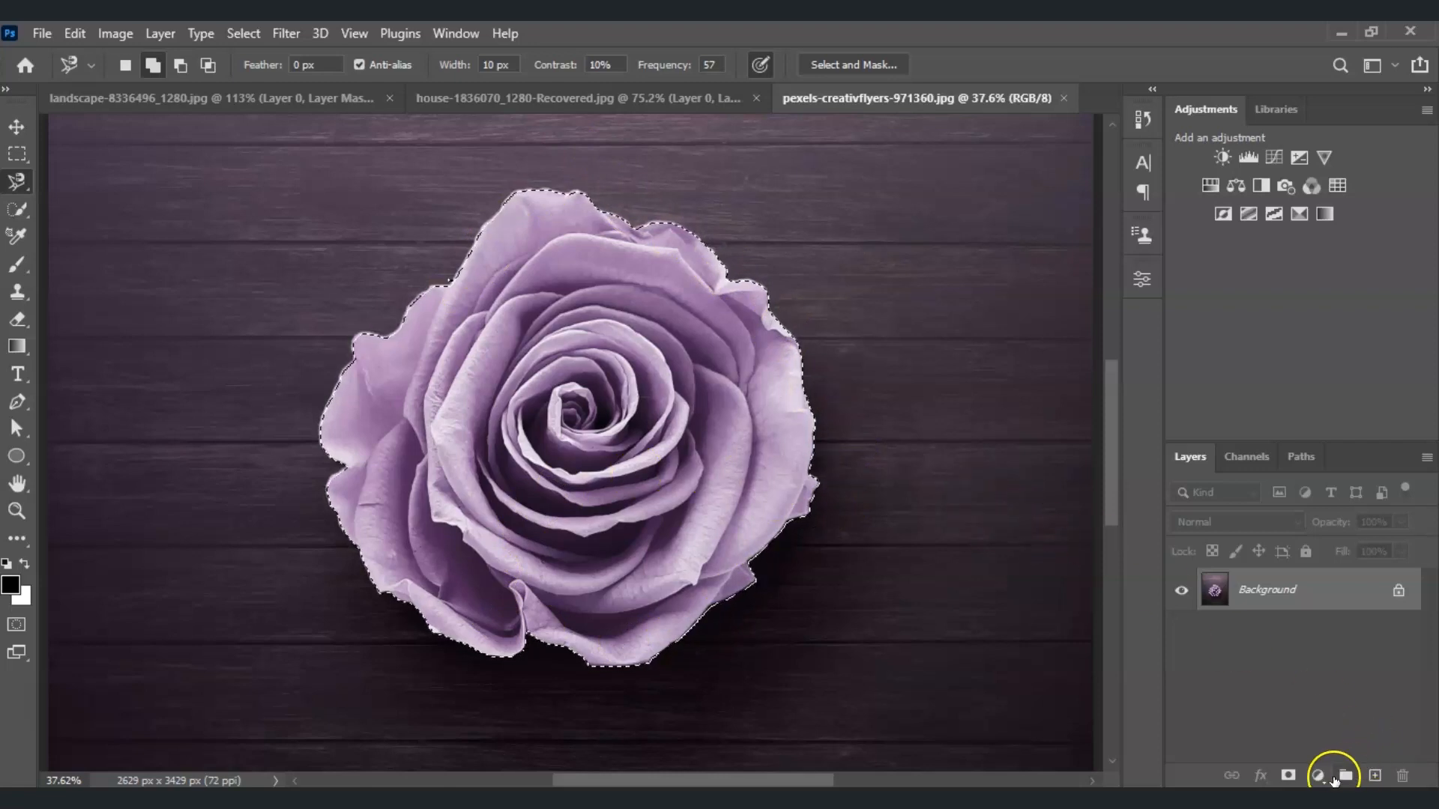
{"action": "left_click", "coordinate": [1289, 776]}
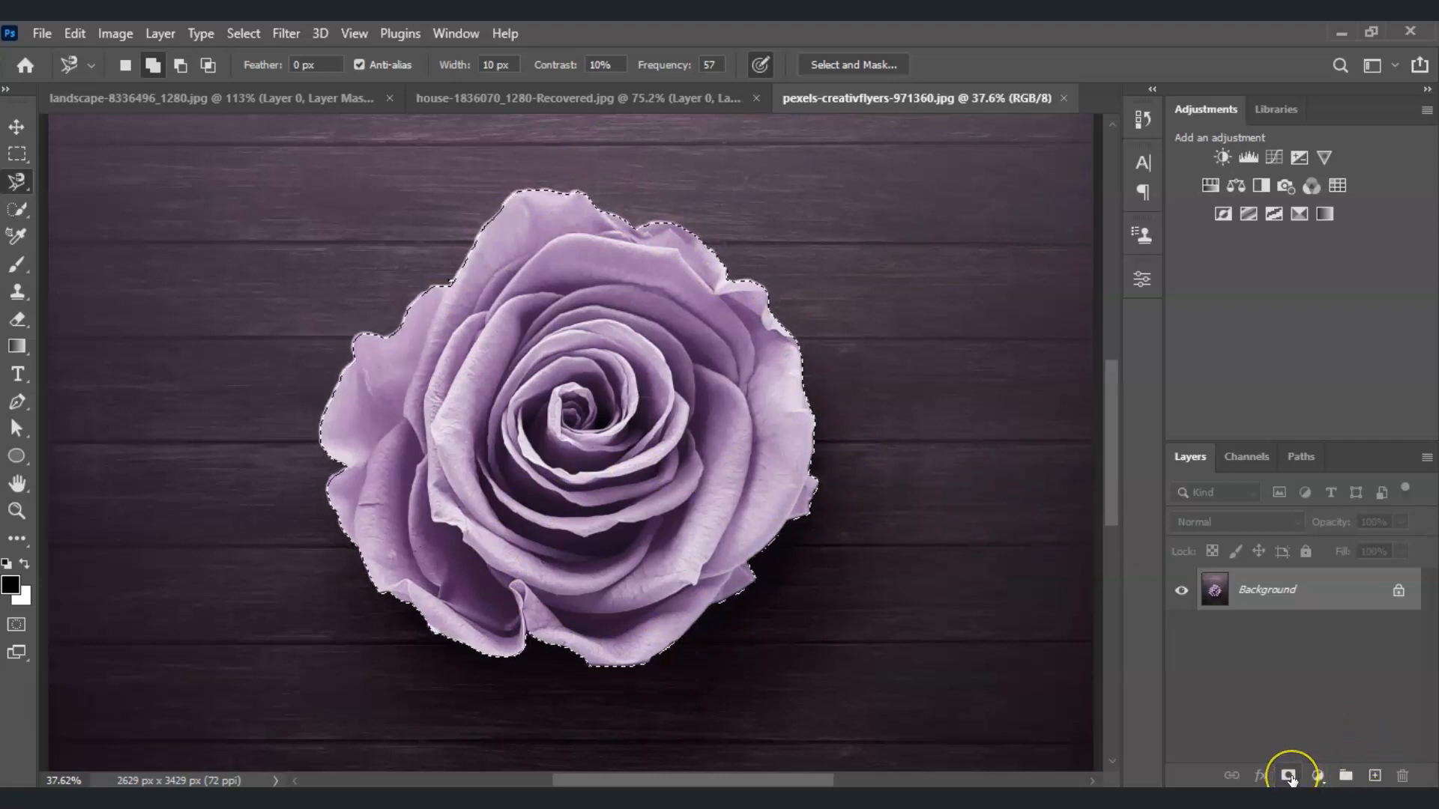